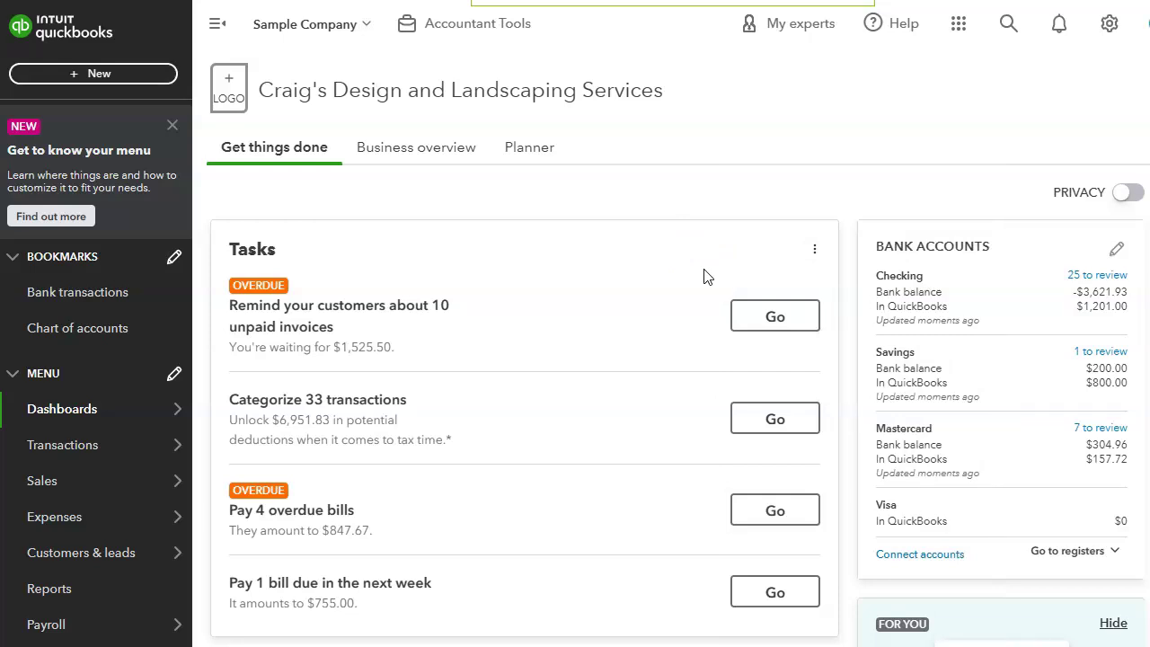
# Filter the chart of accounts by 'cargo' to show the two 2020 Ford Cargo Van accounts
pyautogui.click(84, 329)
pyautogui.click(452, 331)
pyautogui.write('cargo')
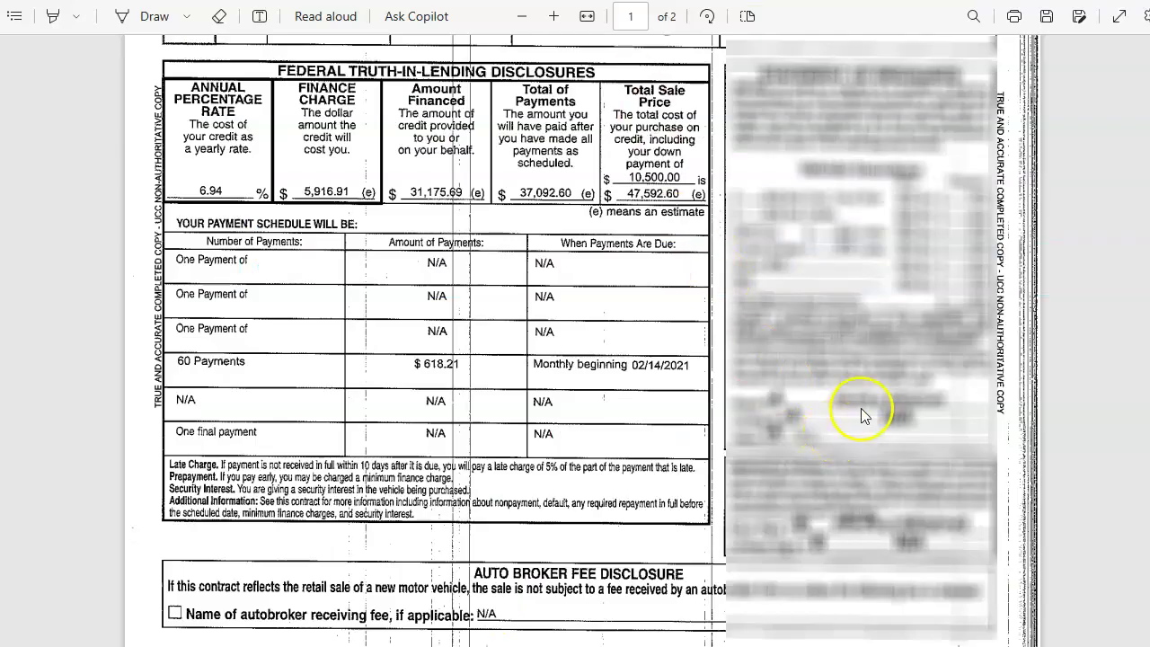
# Scroll the loan contract PDF down to the Itemization of Amount Financed and downpayment section
pyautogui.scroll(-5, 861, 408)
pyautogui.scroll(-6, 861, 408)
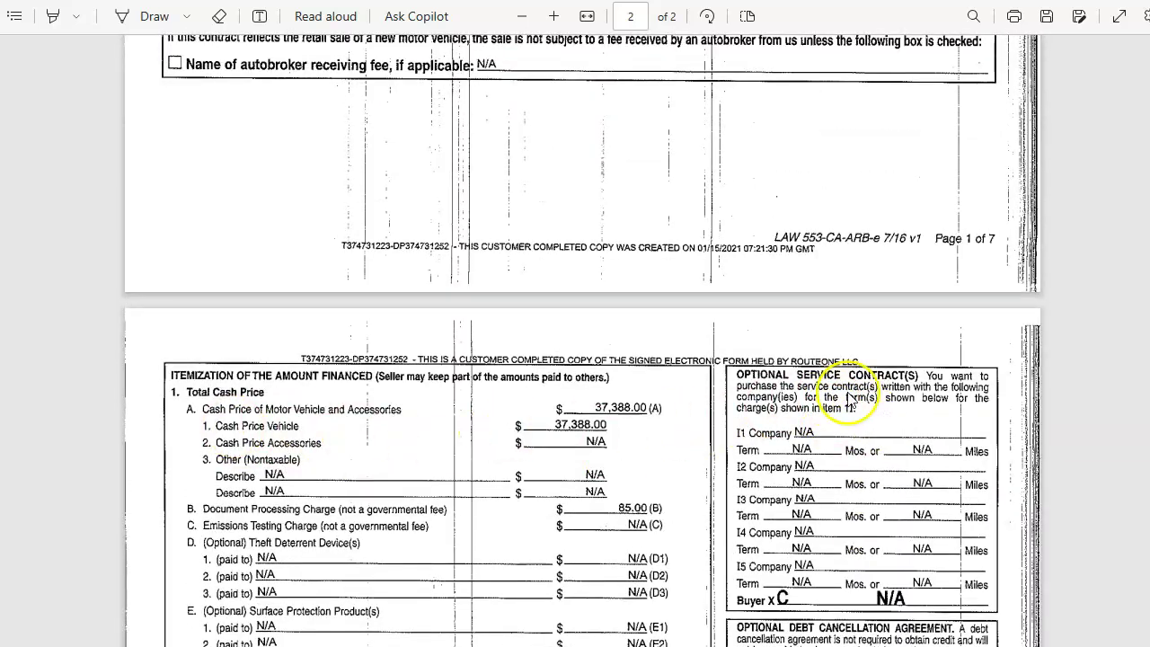
pyautogui.scroll(-6, 849, 398)
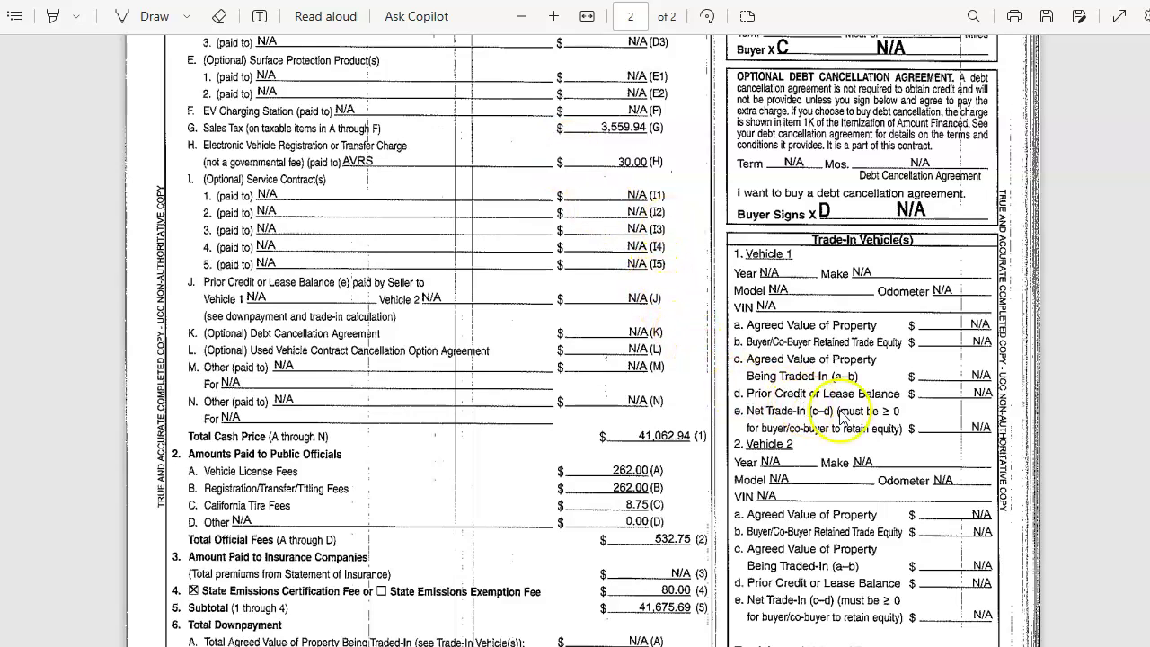
pyautogui.scroll(-2, 942, 333)
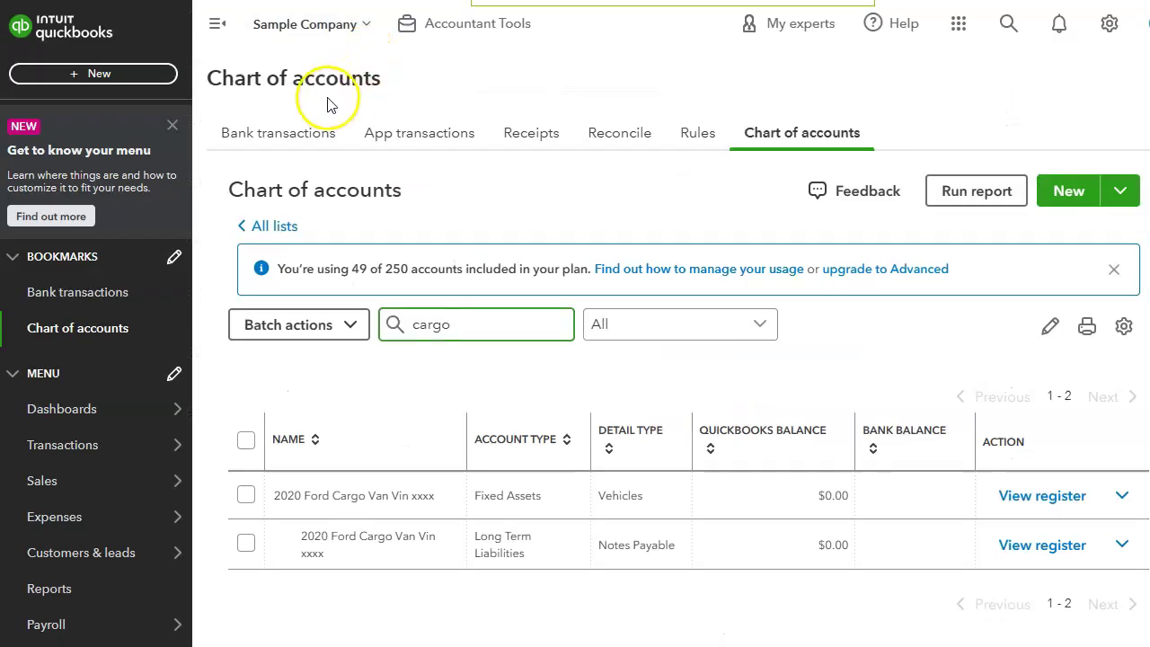
# Start a new journal entry dated 01/01/2021
pyautogui.click(98, 73)
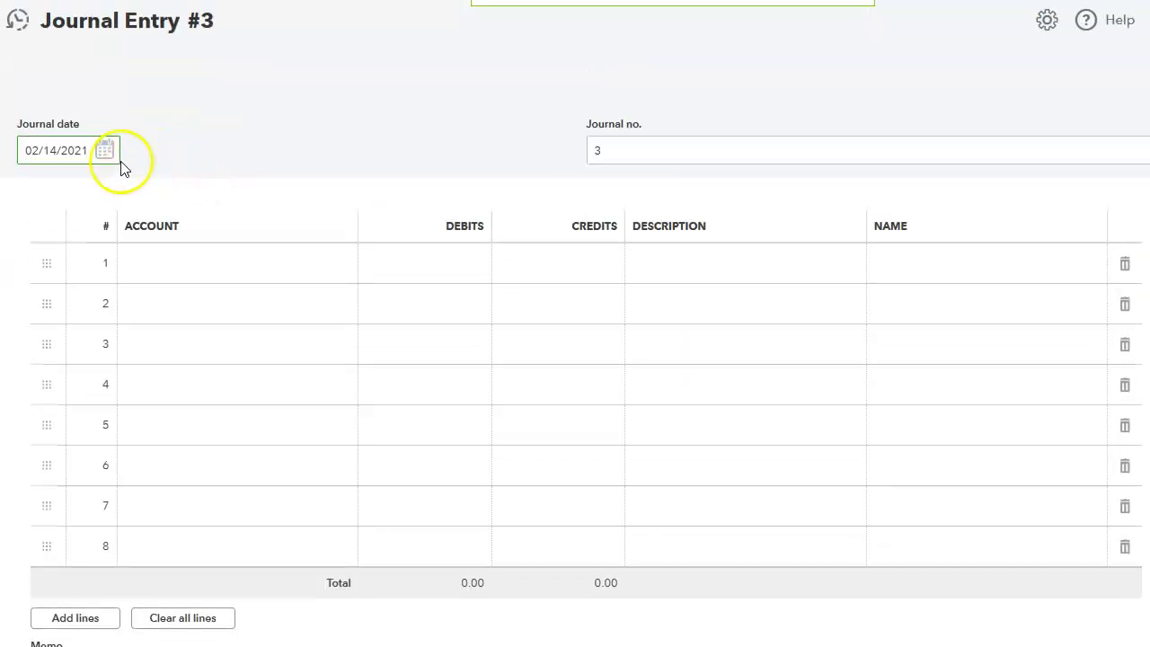
pyautogui.click(27, 148)
pyautogui.tripleClick(27, 148)
pyautogui.write('010')
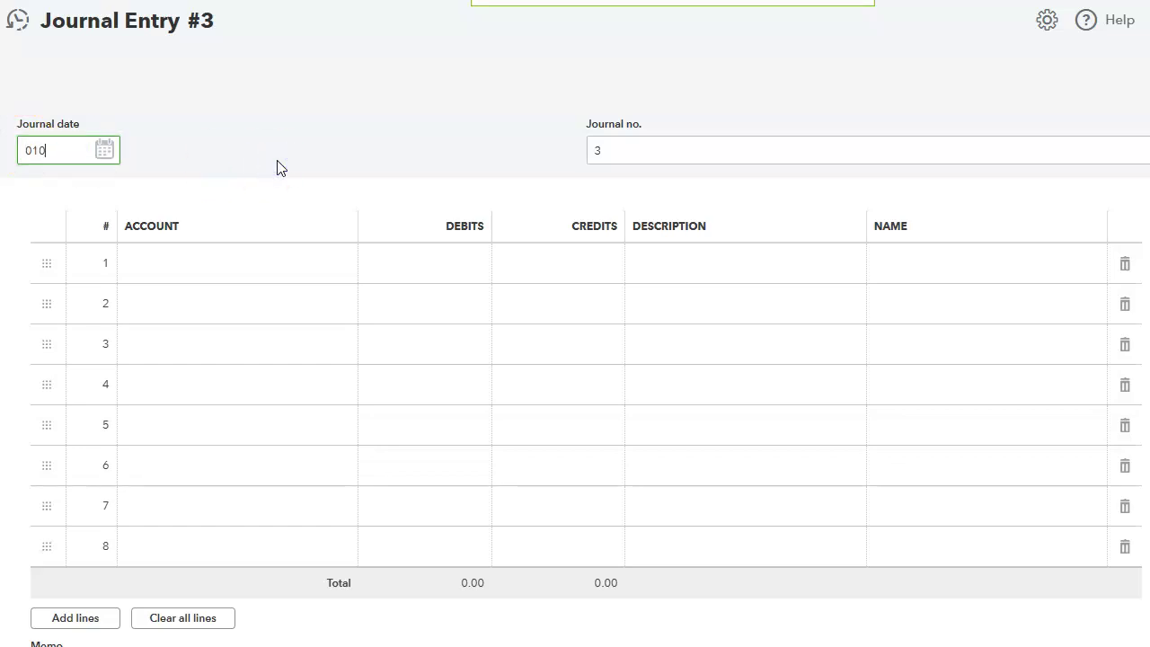
pyautogui.write('0121')
pyautogui.press('Tab')
pyautogui.click(278, 166)
pyautogui.click(37, 160)
pyautogui.write('01012021')
pyautogui.press('Tab')
# Debit the 2020 Ford Cargo Van asset 41,675.69, described 'To record purchase of 2020 Ford cargo van'
pyautogui.click(159, 266)
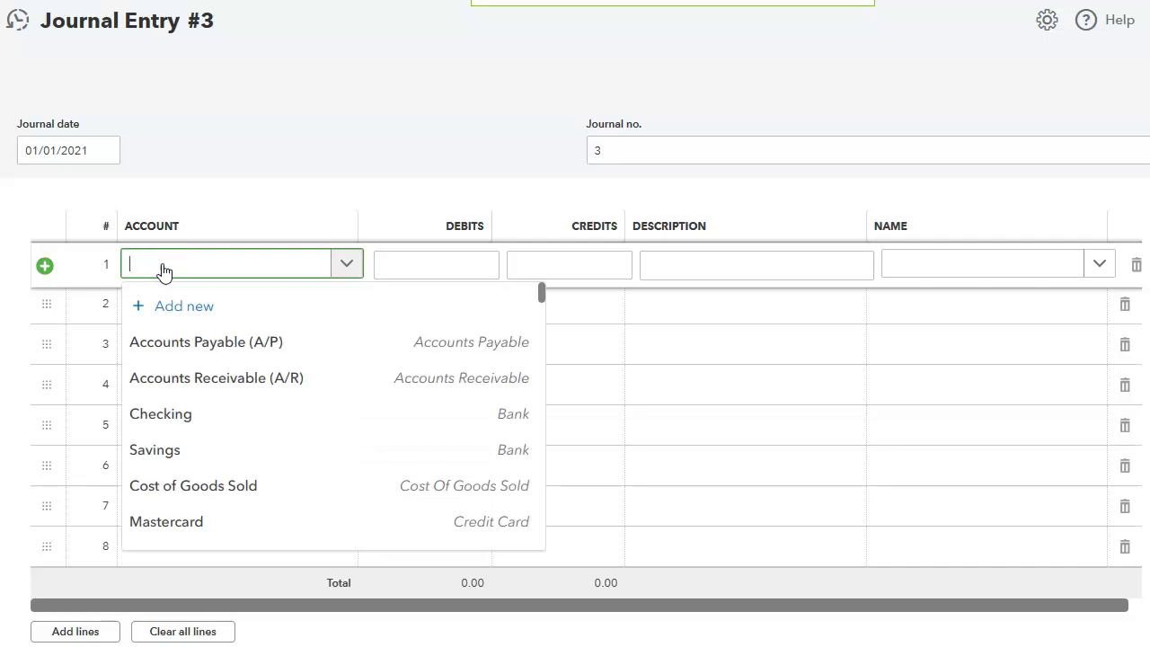
pyautogui.write('carg')
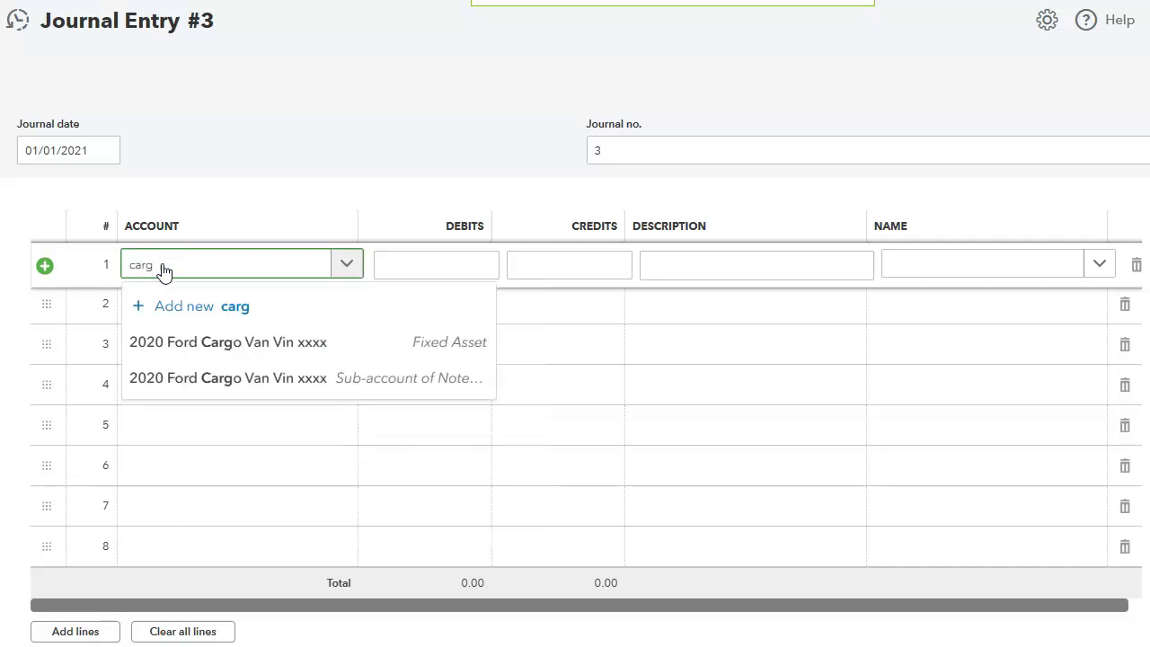
pyautogui.click(230, 342)
pyautogui.click(444, 270)
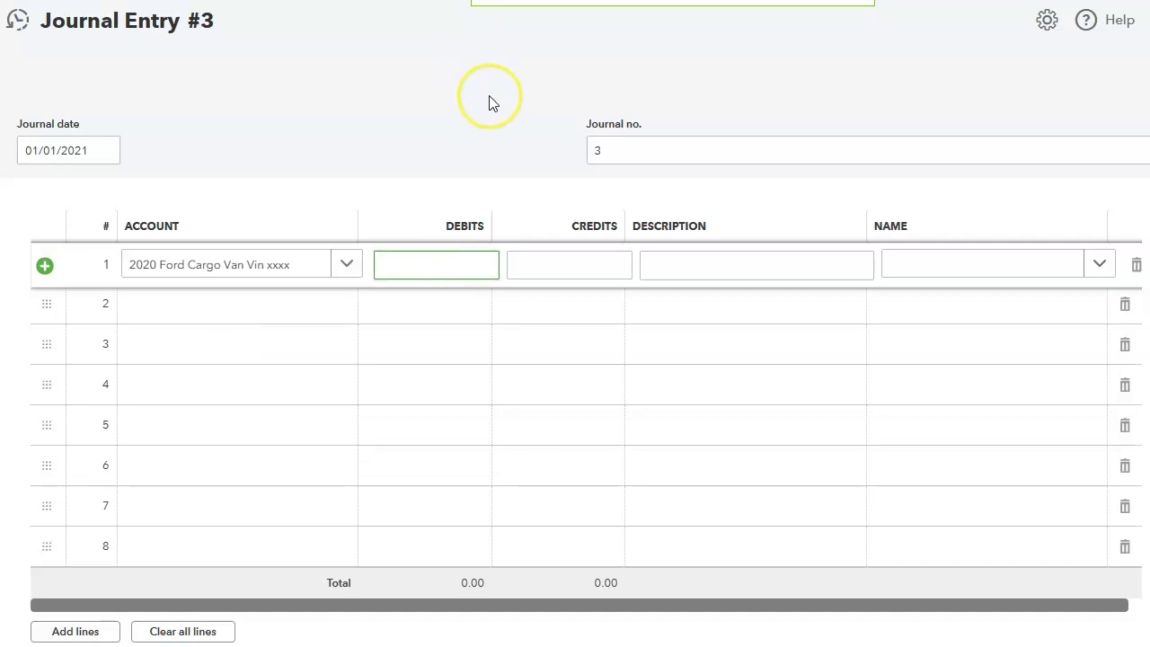
pyautogui.write('41')
pyautogui.write('675.69')
pyautogui.press('Tab')
pyautogui.press('Tab')
pyautogui.write('202')
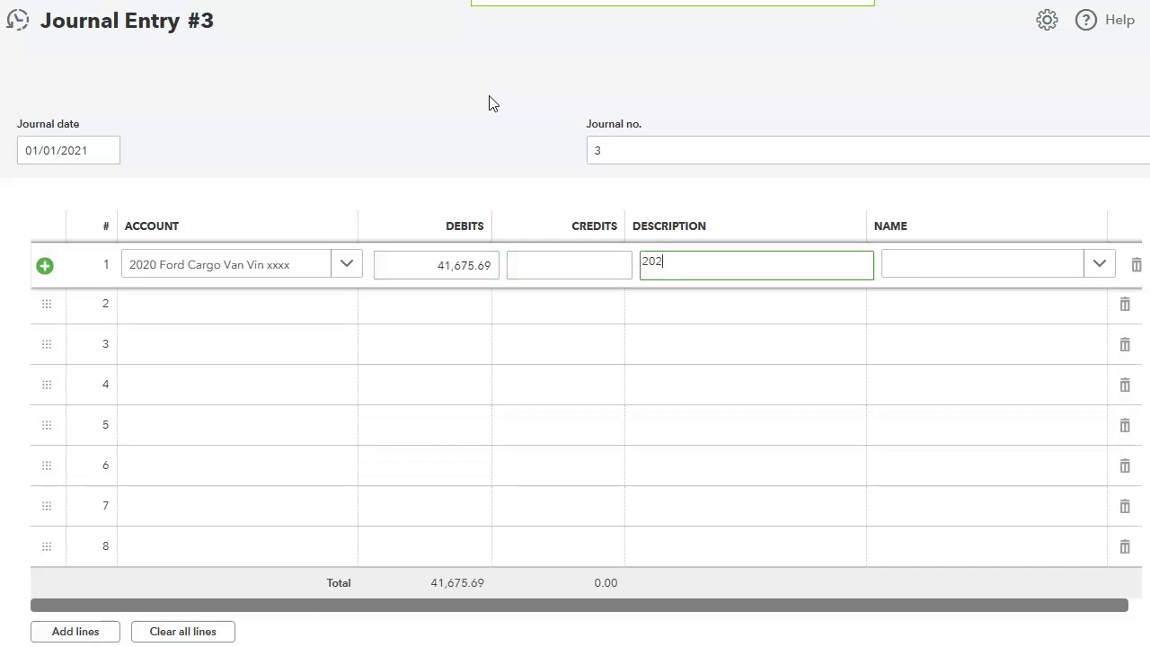
pyautogui.press('BackSpace')
pyautogui.press('BackSpace')
pyautogui.press('BackSpace')
pyautogui.write('To record purch')
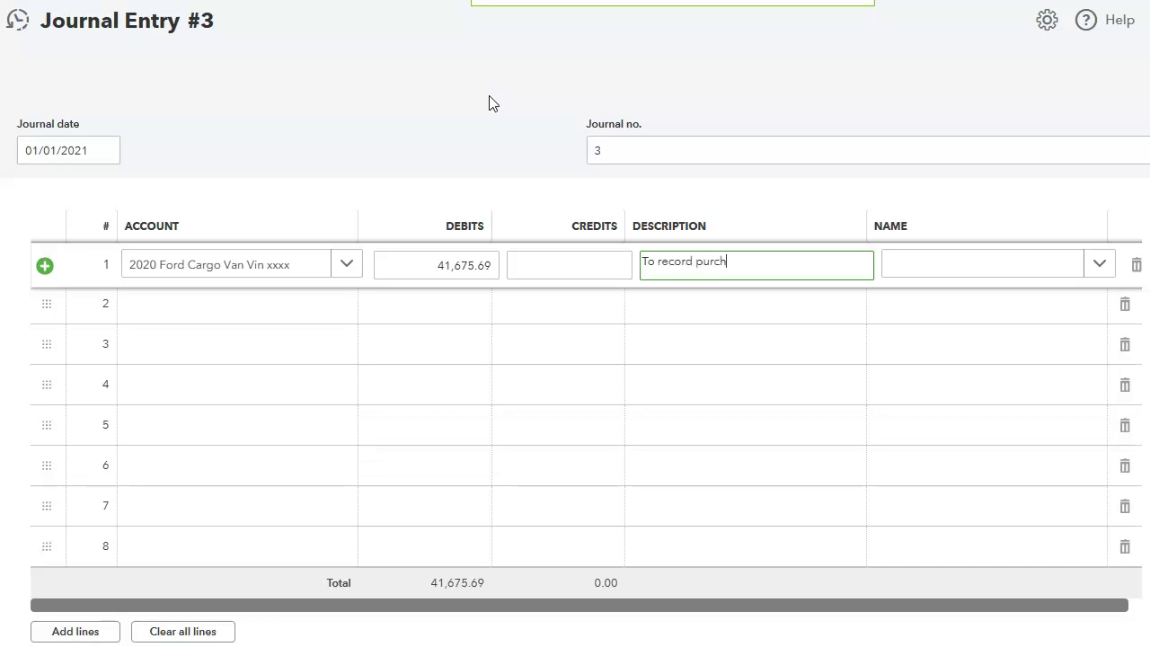
pyautogui.write('ase of 2020 Ford cargo van')
# Credit 41,675.69 to Notes Payable:2020 Ford Cargo Van on line 2 and save the entry
pyautogui.press('Tab')
pyautogui.click(224, 314)
pyautogui.click(211, 312)
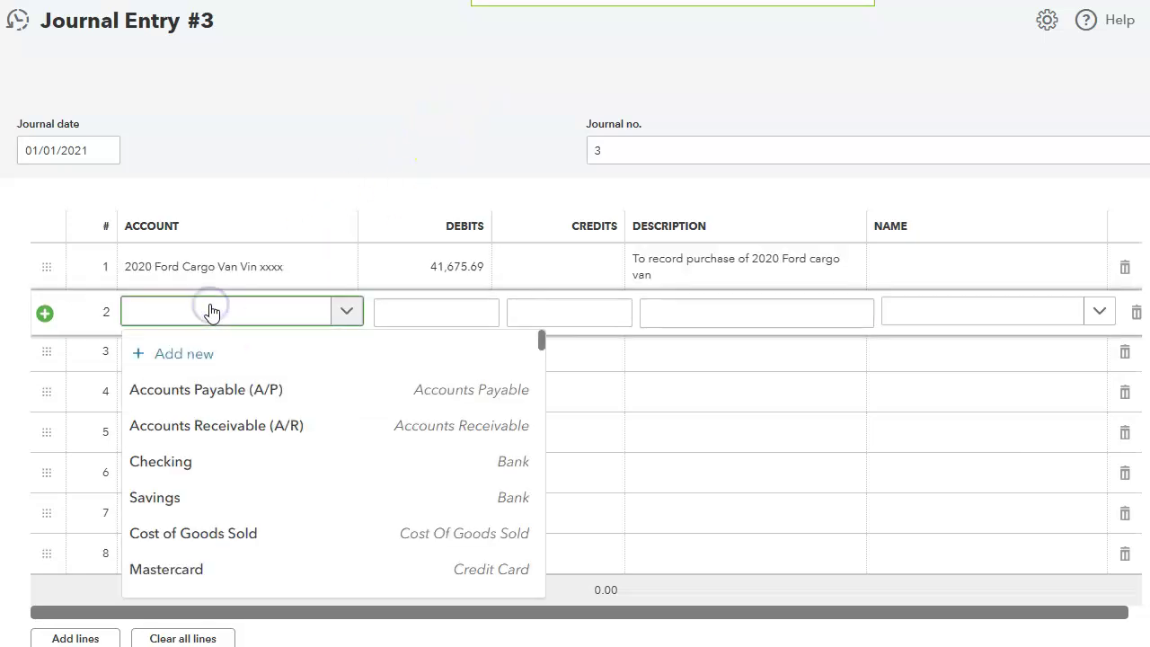
pyautogui.write('2020')
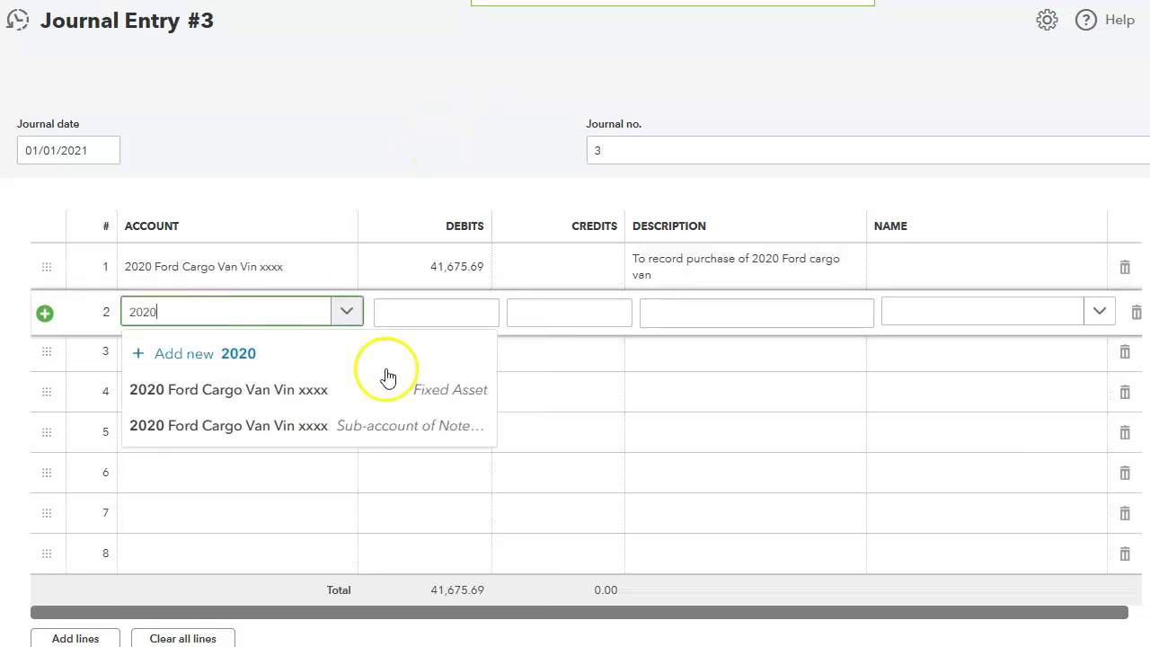
pyautogui.click(388, 429)
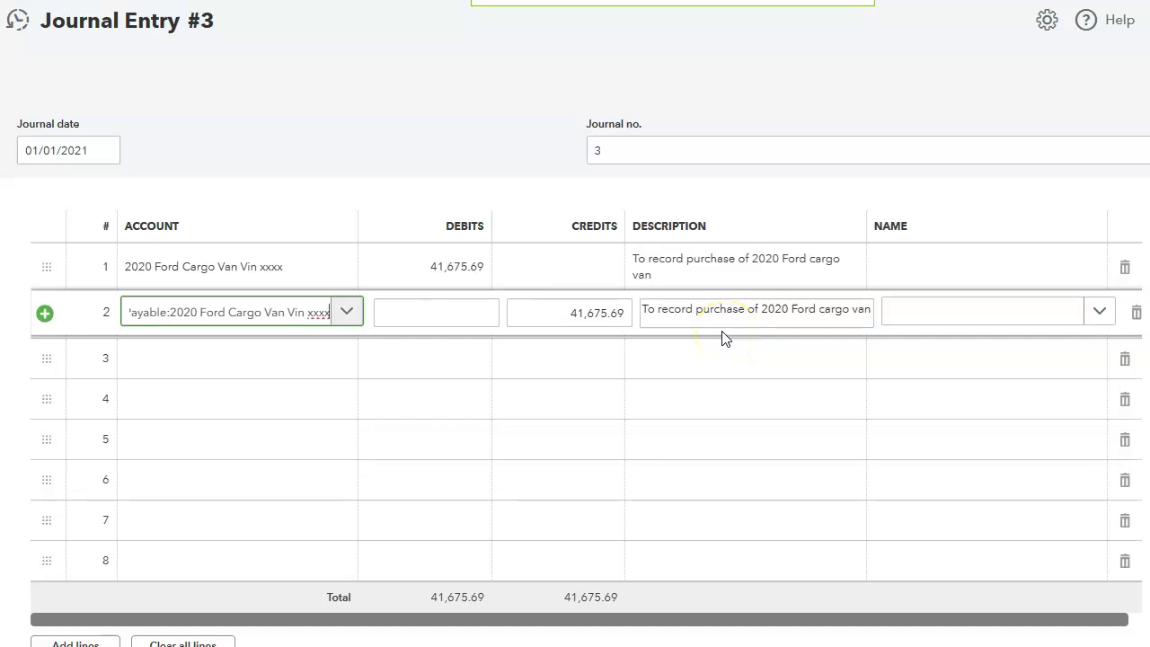
pyautogui.hotkey('ctrl', 's')
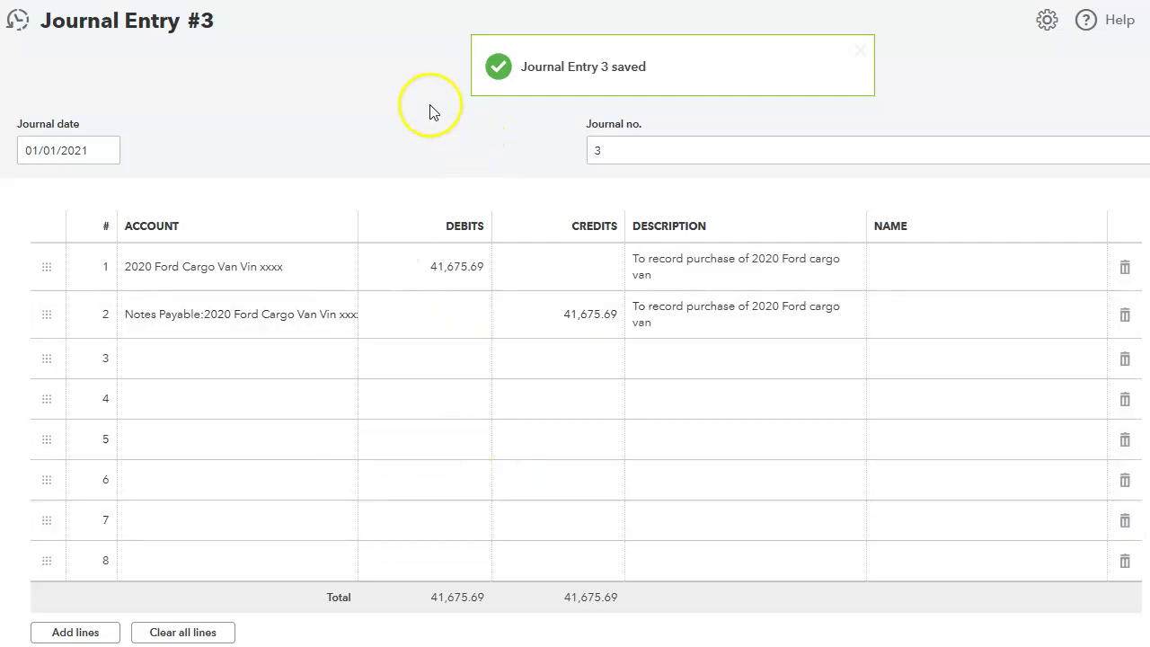
pyautogui.hotkey('alt', 'Tab')
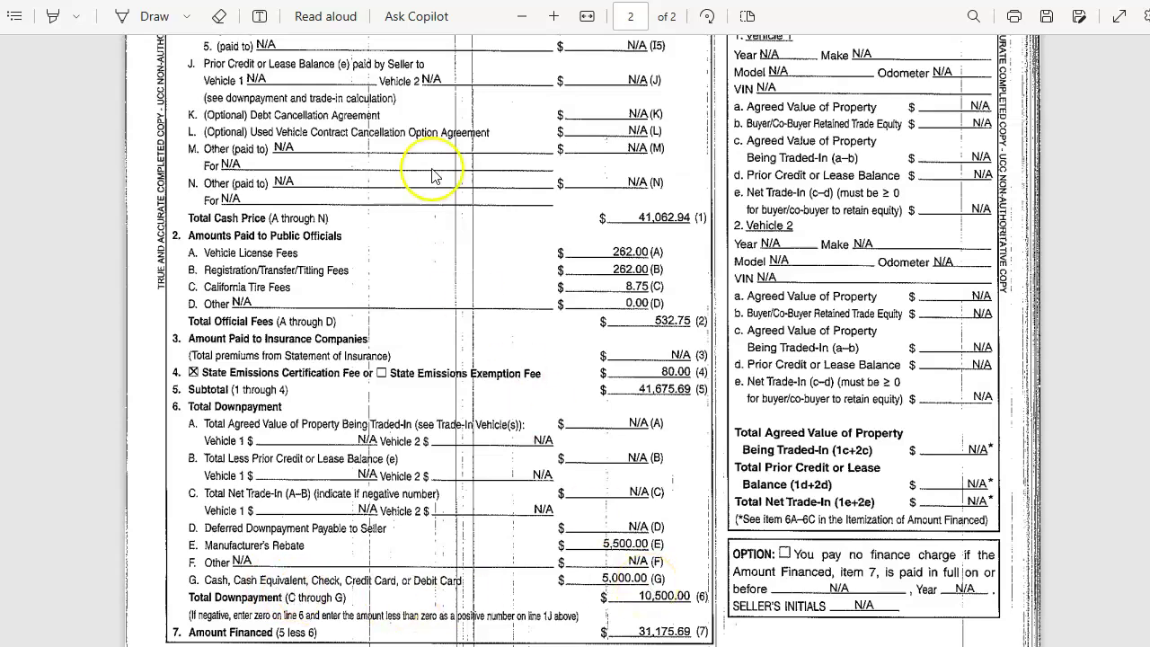
# Confirm the $5,500.00 manufacturer's rebate in the contract, then return to Journal Entry #3
pyautogui.click(305, 2)
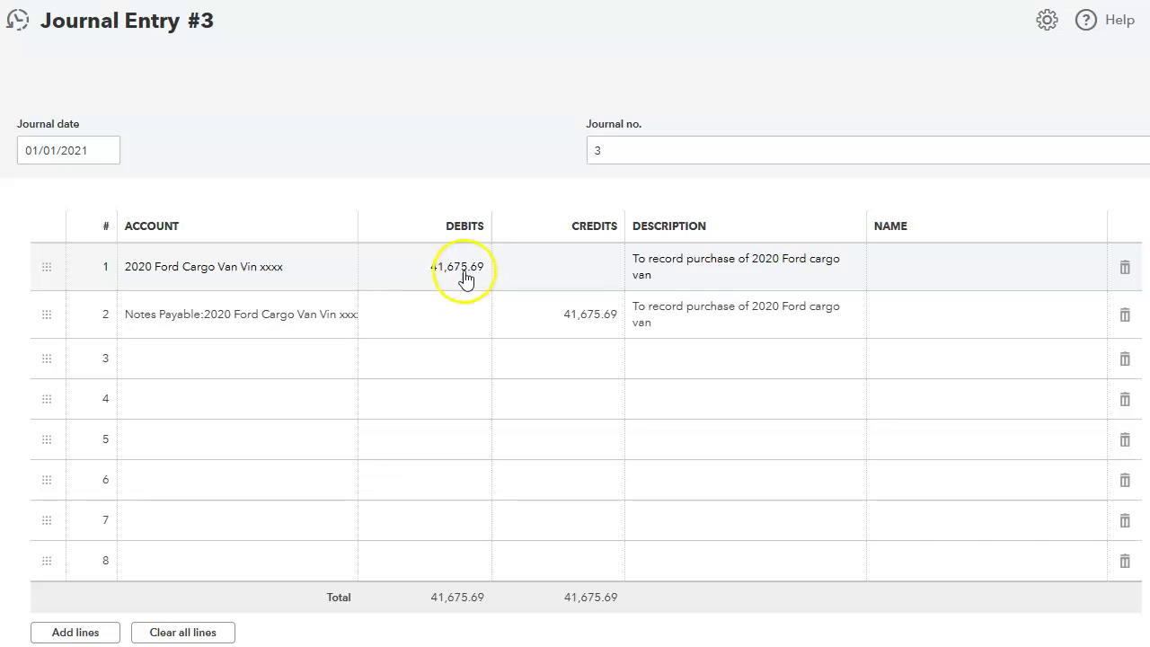
# Add line 3 debiting the Notes Payable van sub-account 5,500.00, described as the rebate
pyautogui.click(189, 359)
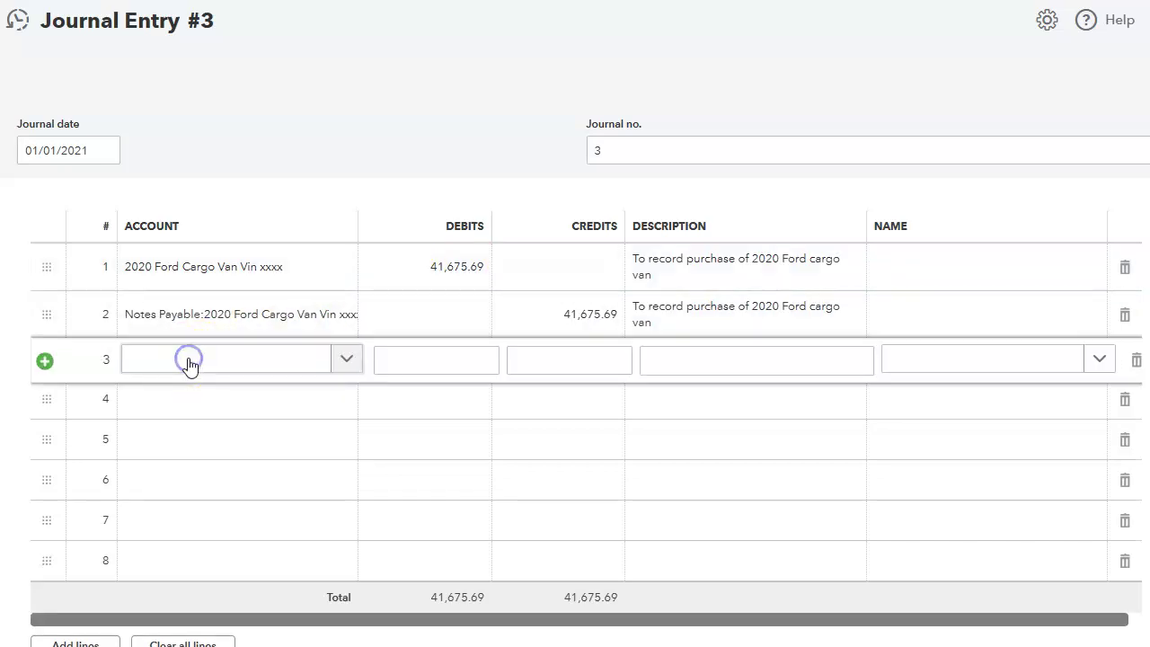
pyautogui.click(189, 362)
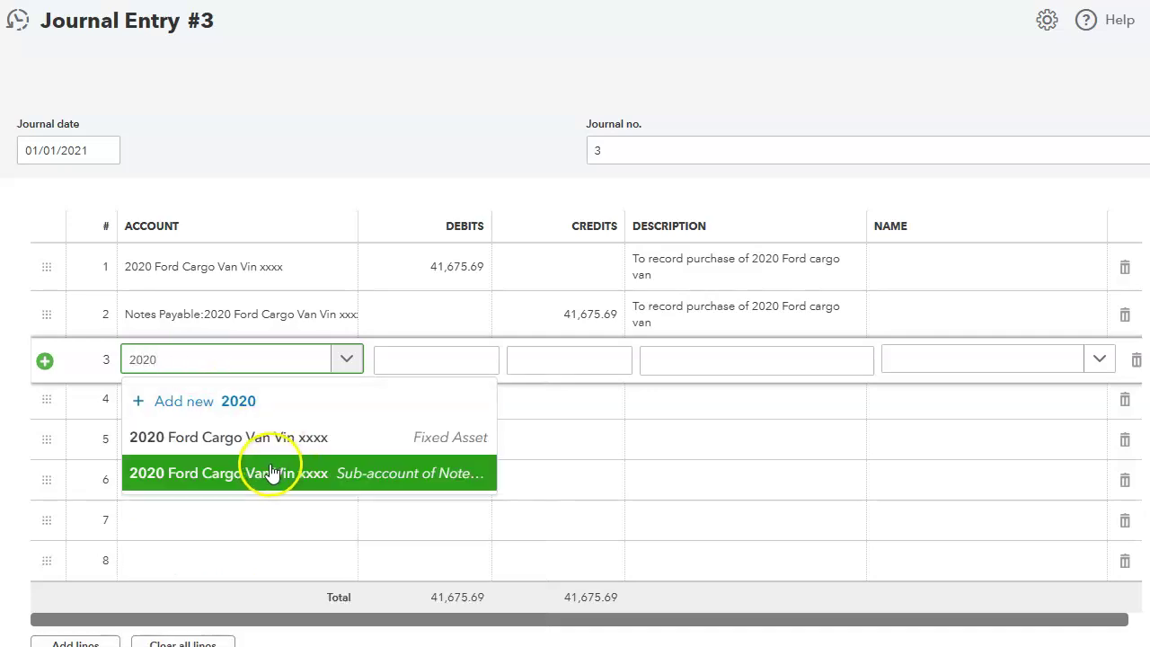
pyautogui.click(261, 476)
pyautogui.click(439, 355)
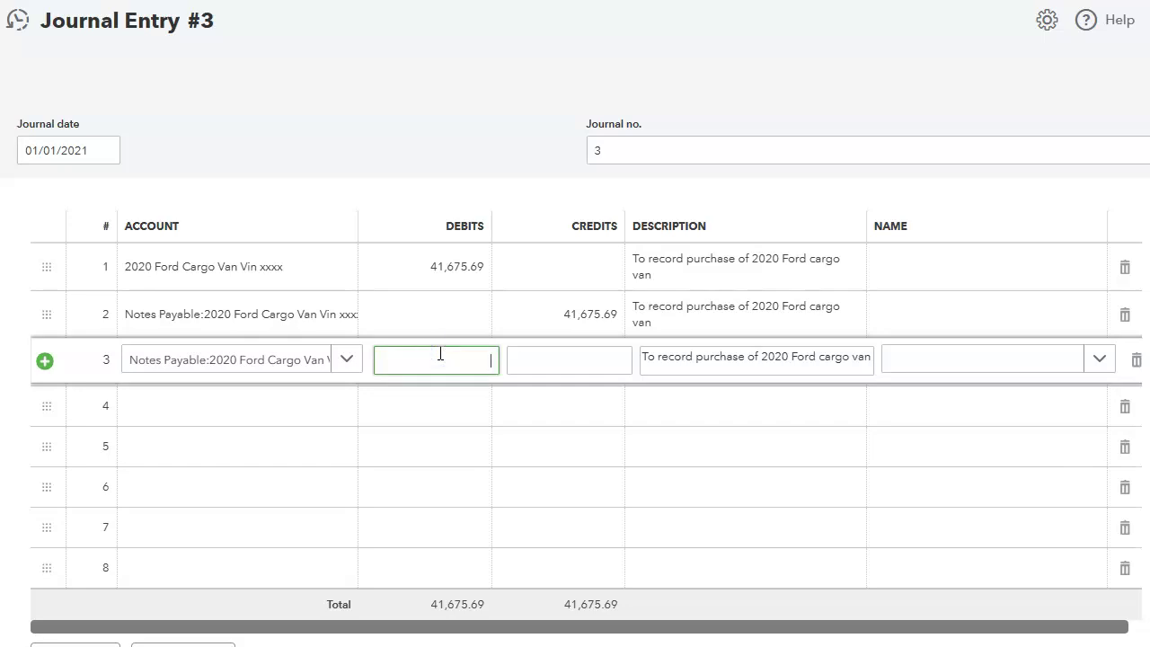
pyautogui.press('Tab')
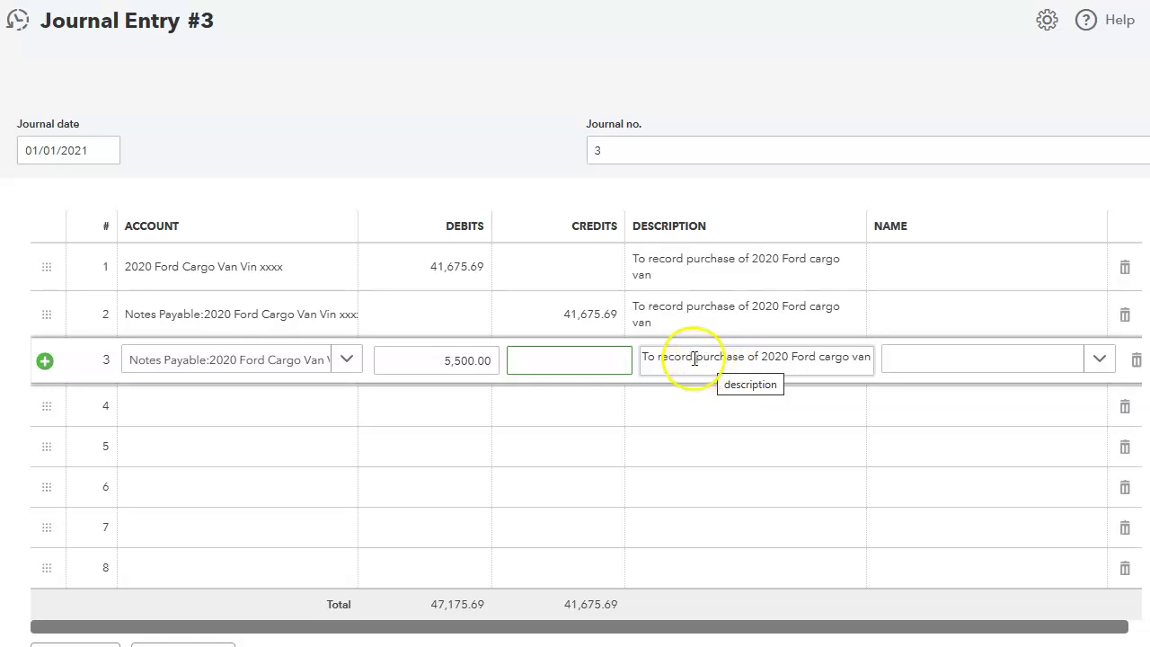
pyautogui.moveTo(656, 359); pyautogui.dragTo(748, 363)
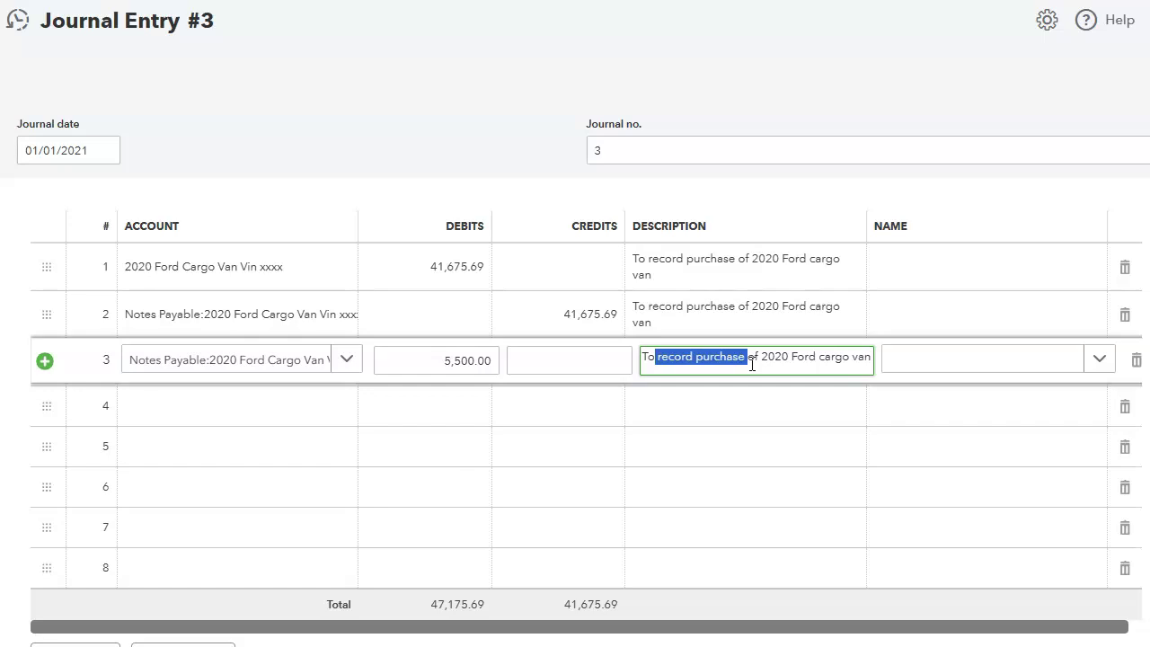
pyautogui.write('r')
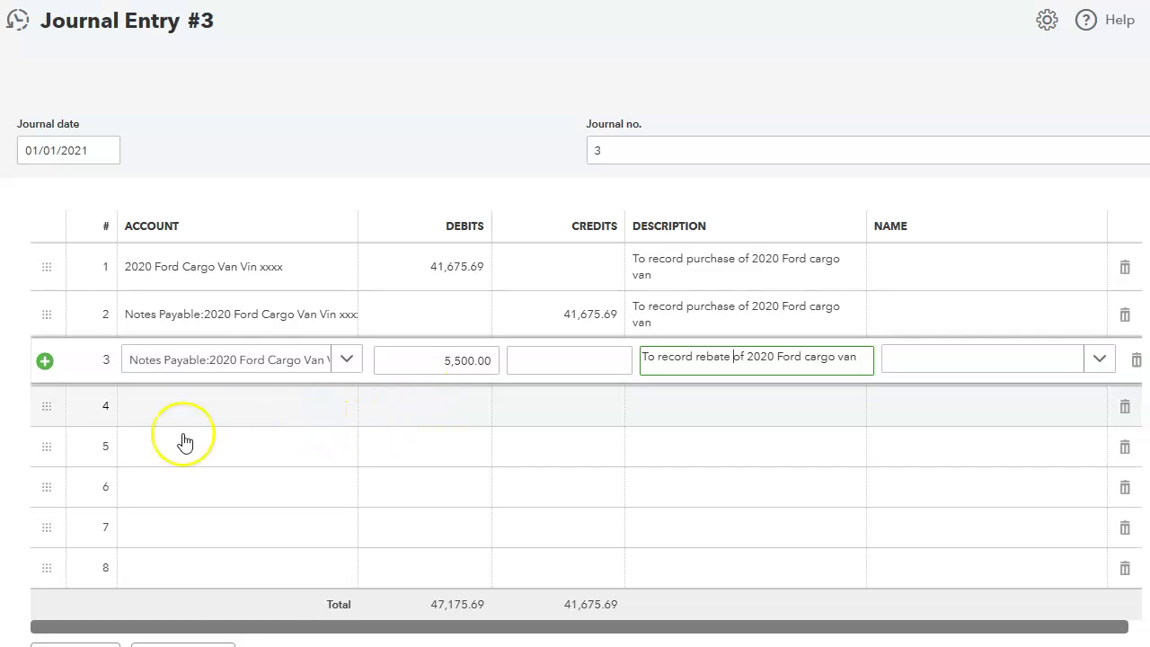
# Add line 4 crediting the van fixed asset 5,500.00 and save the journal entry
pyautogui.click(186, 405)
pyautogui.click(184, 404)
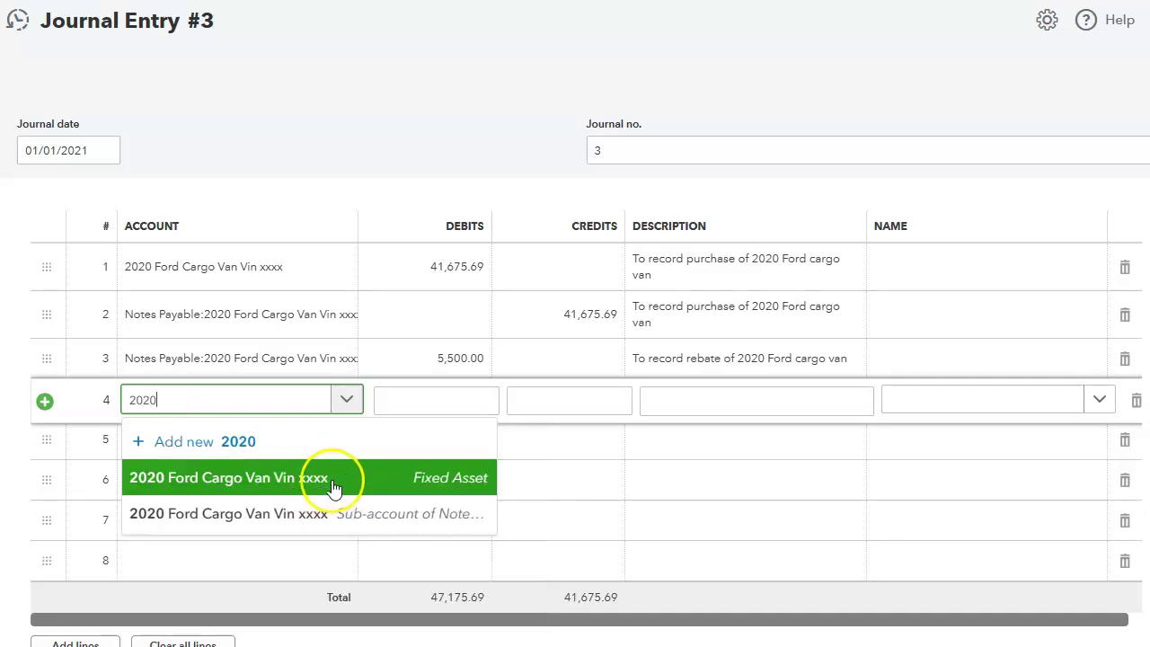
pyautogui.click(332, 479)
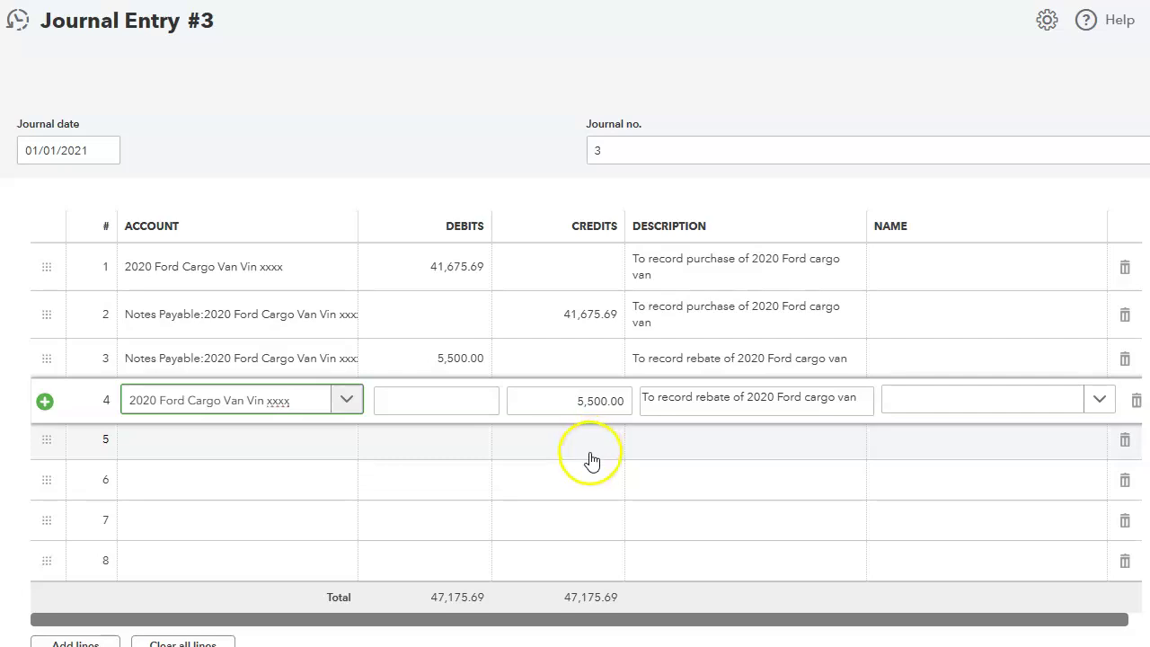
pyautogui.hotkey('ctrl', 'alt', 's')
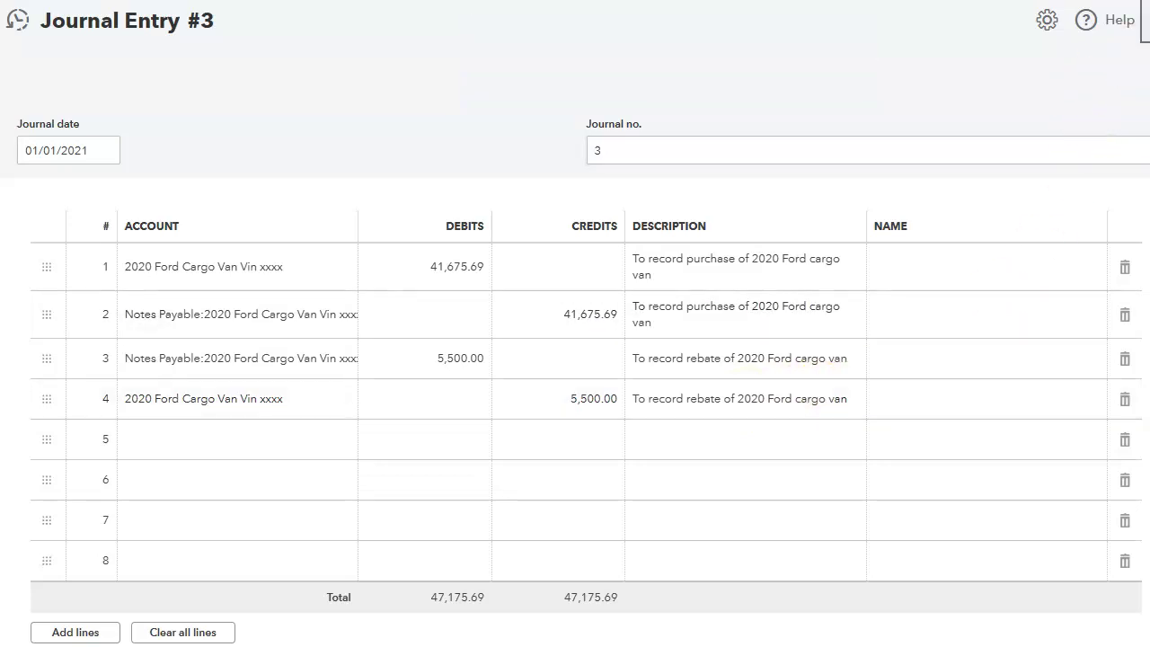
# Write check 73 to Ford Dealer for 5,000.00, charged to Notes Payable:2020 Ford Cargo Van
pyautogui.click(1097, 56)
pyautogui.click(99, 74)
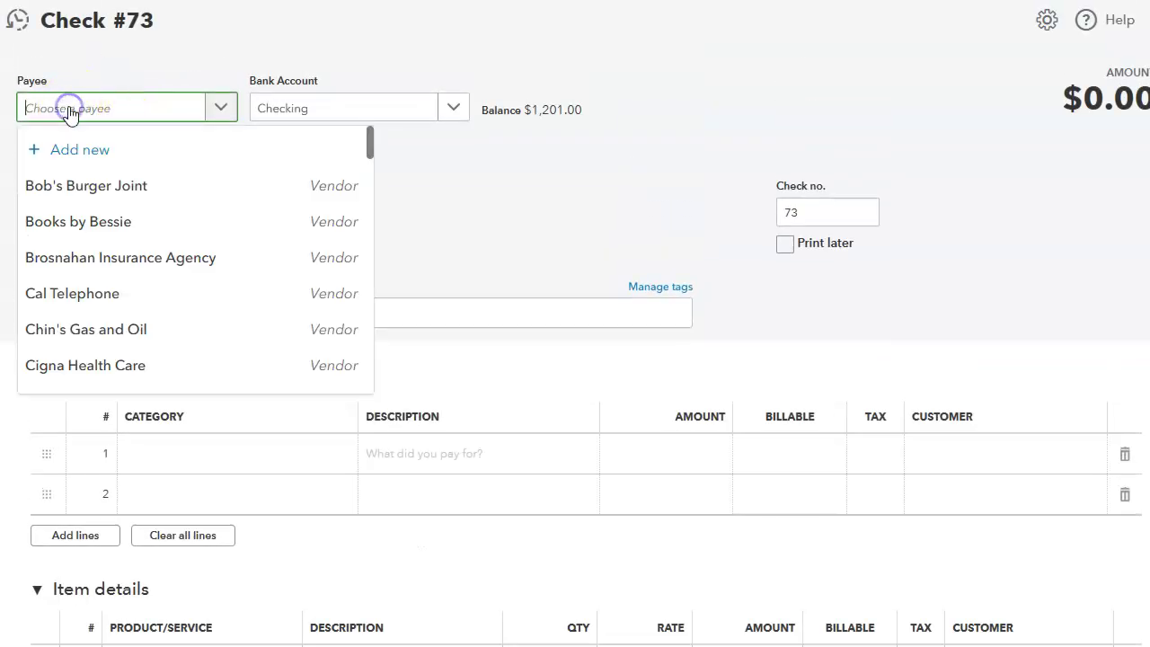
pyautogui.write('ford')
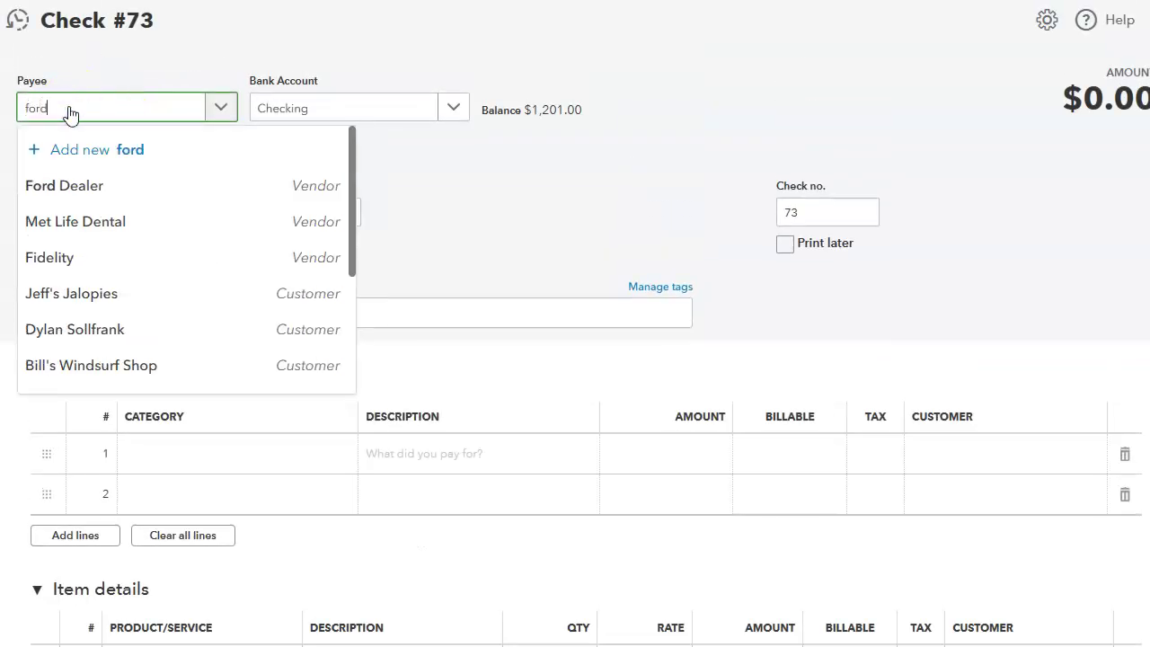
pyautogui.click(87, 187)
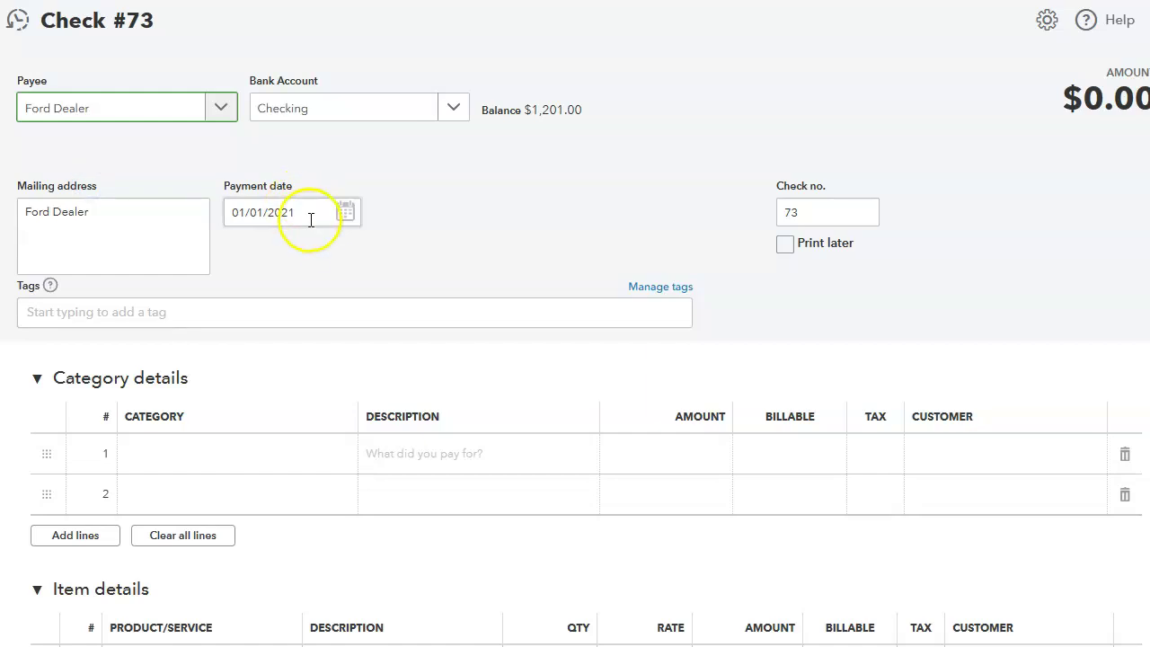
pyautogui.click(180, 454)
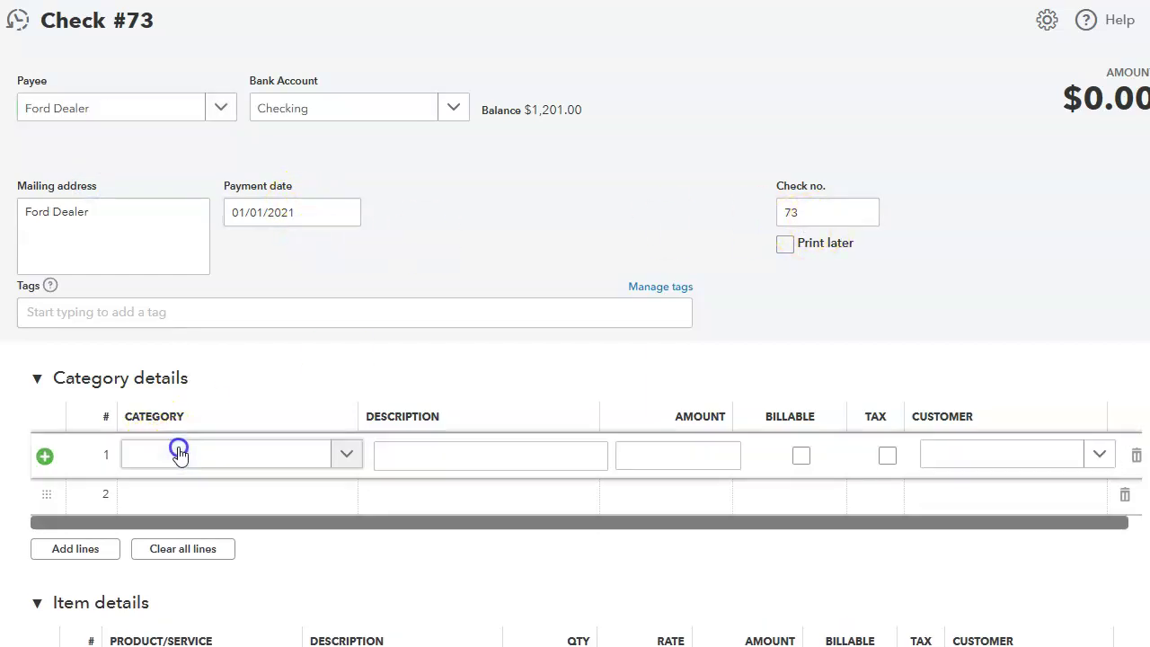
pyautogui.click(170, 454)
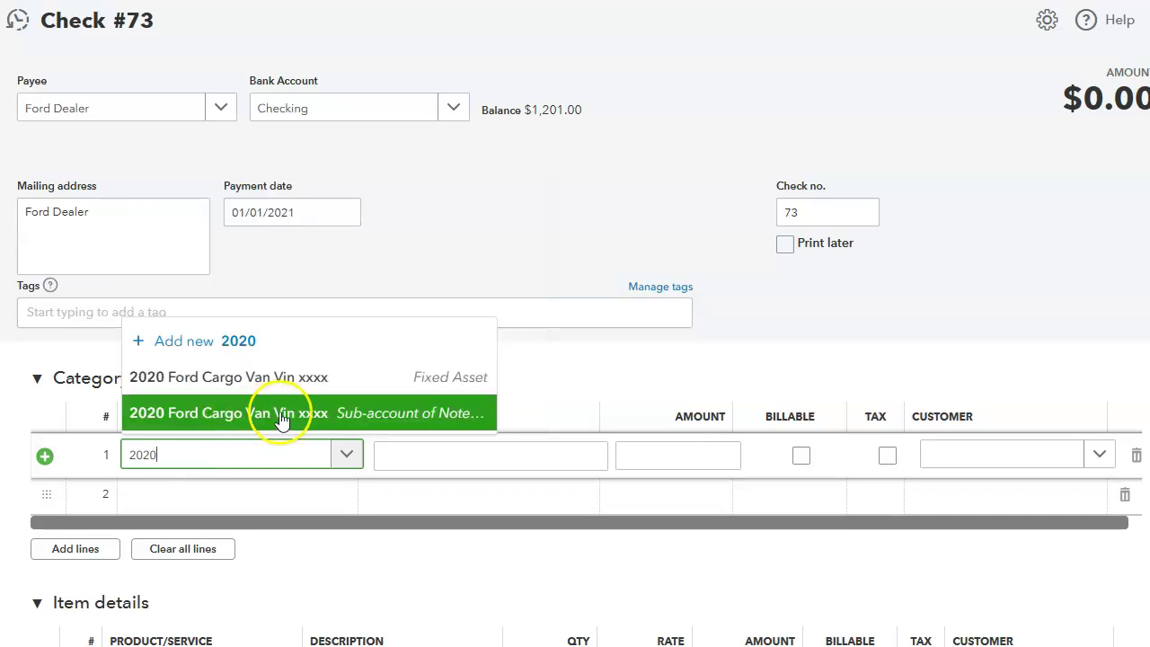
pyautogui.click(275, 415)
pyautogui.click(663, 466)
pyautogui.click(978, 325)
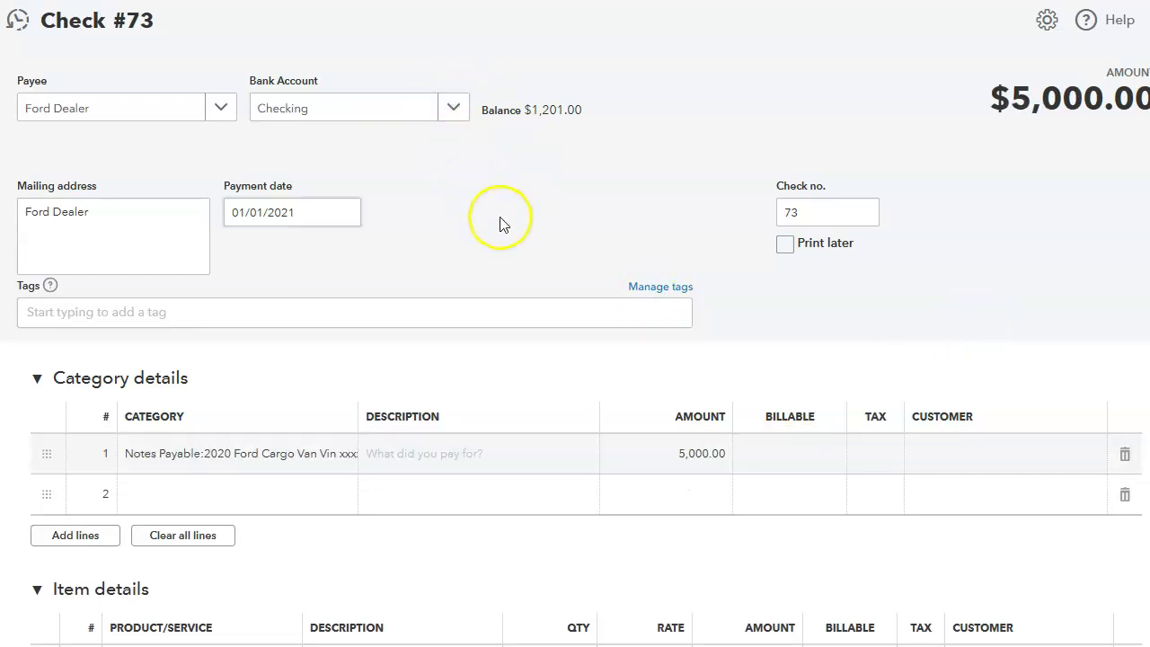
pyautogui.click(1009, 612)
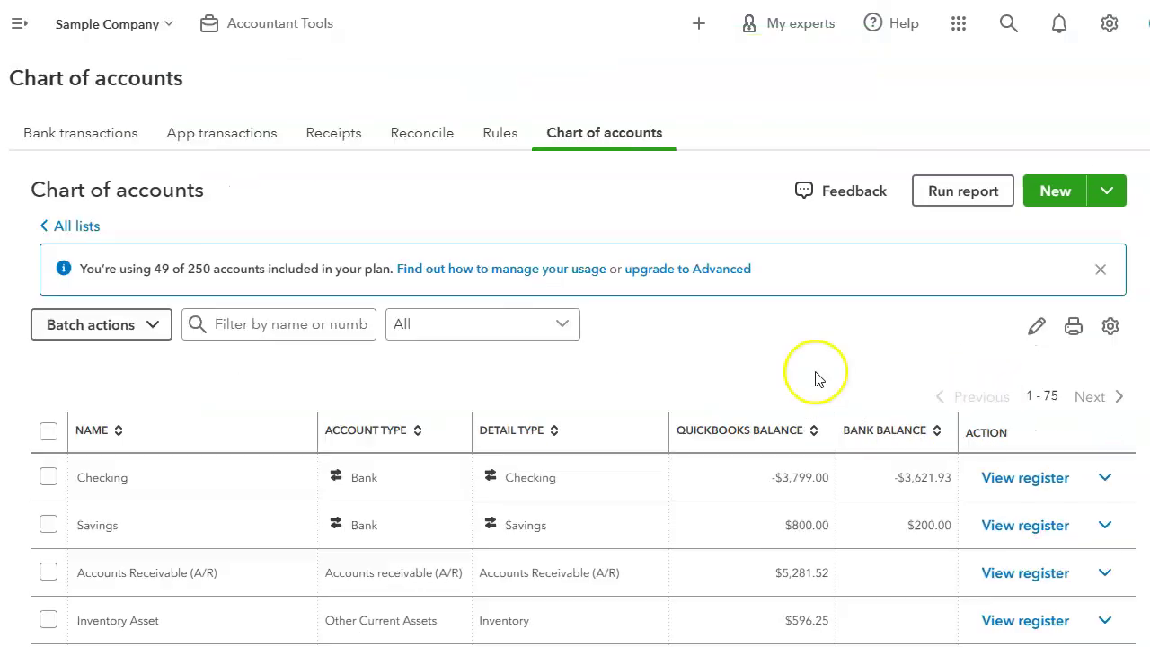
# Open the van fixed-asset register from the filtered chart of accounts, ending at $36,175.69
pyautogui.click(241, 325)
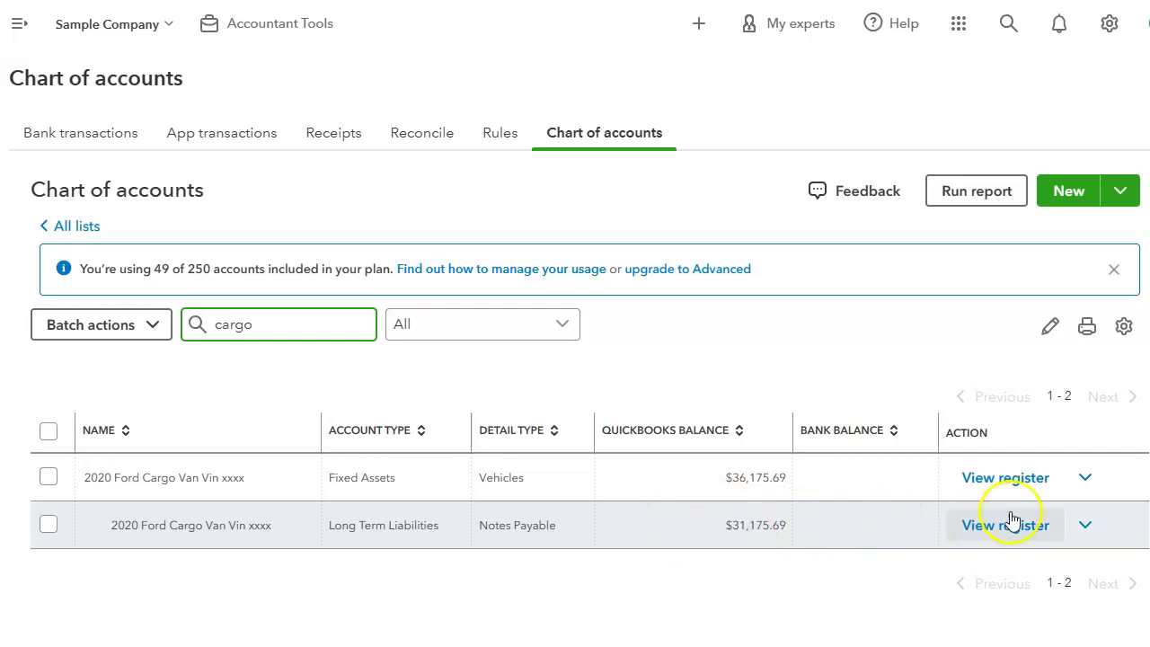
pyautogui.click(1003, 479)
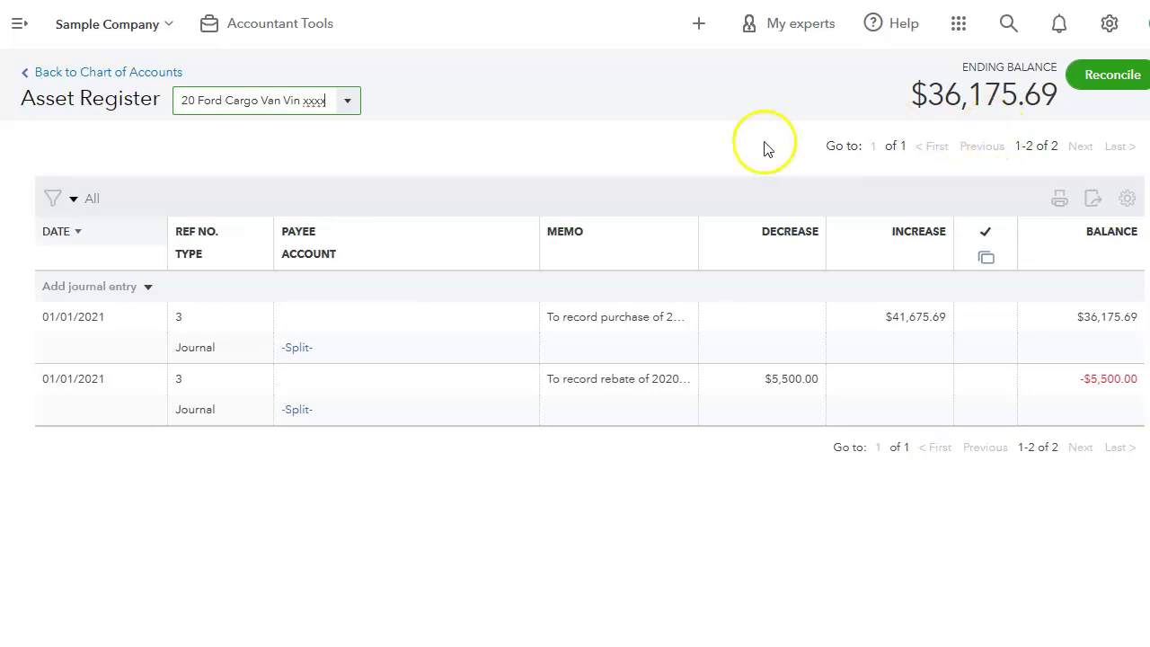
# Back in the chart of accounts, filter by 'c' and open the van loan liability register
pyautogui.click(65, 75)
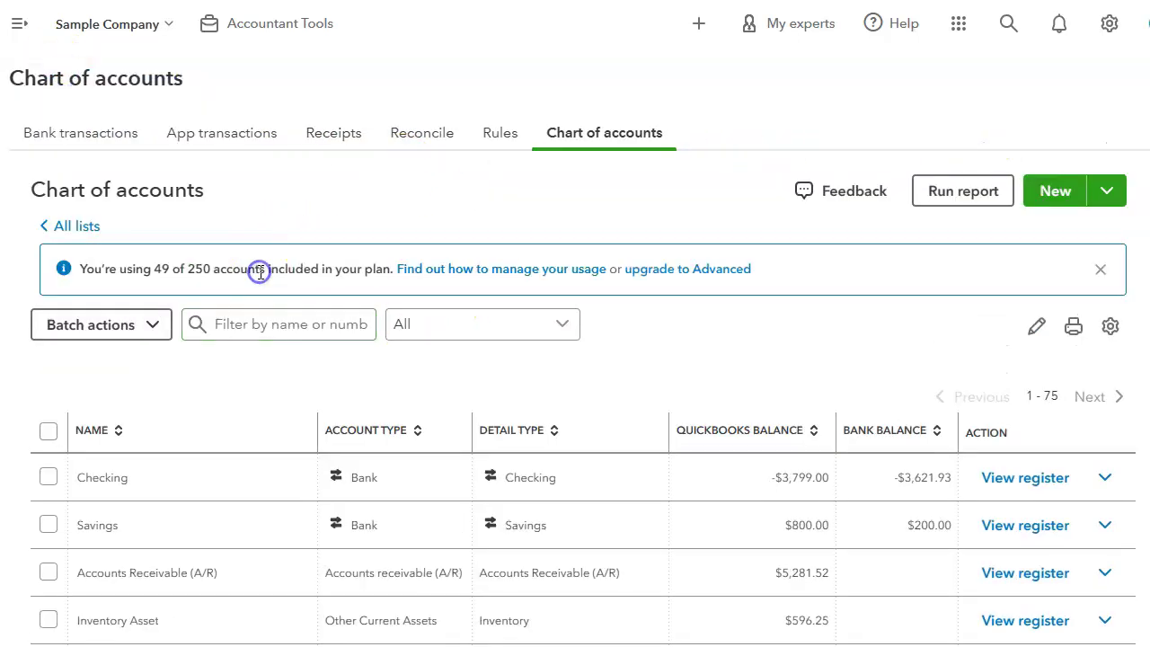
pyautogui.click(350, 322)
pyautogui.write('cargo')
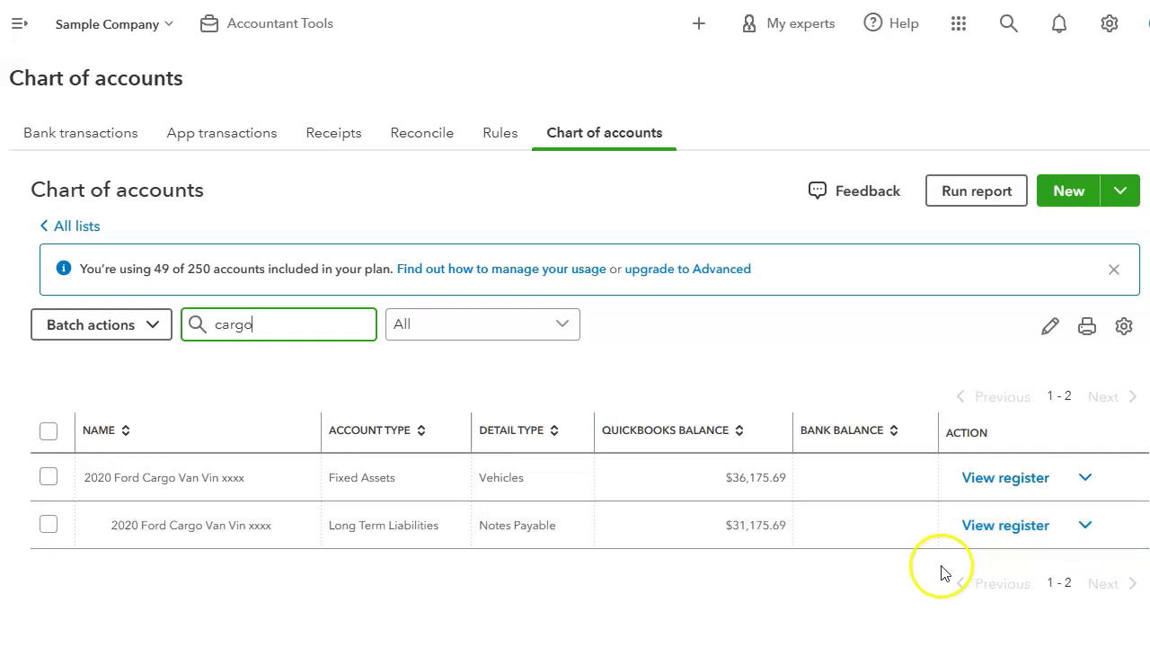
pyautogui.click(1007, 528)
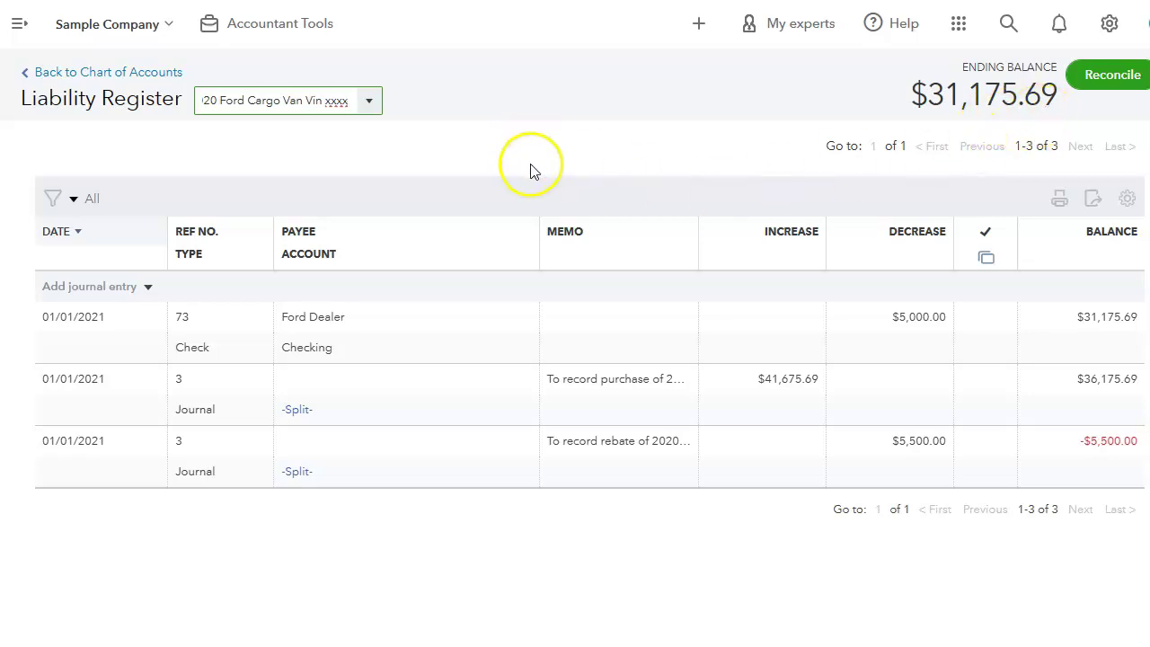
pyautogui.hotkey('alt', 'Tab')
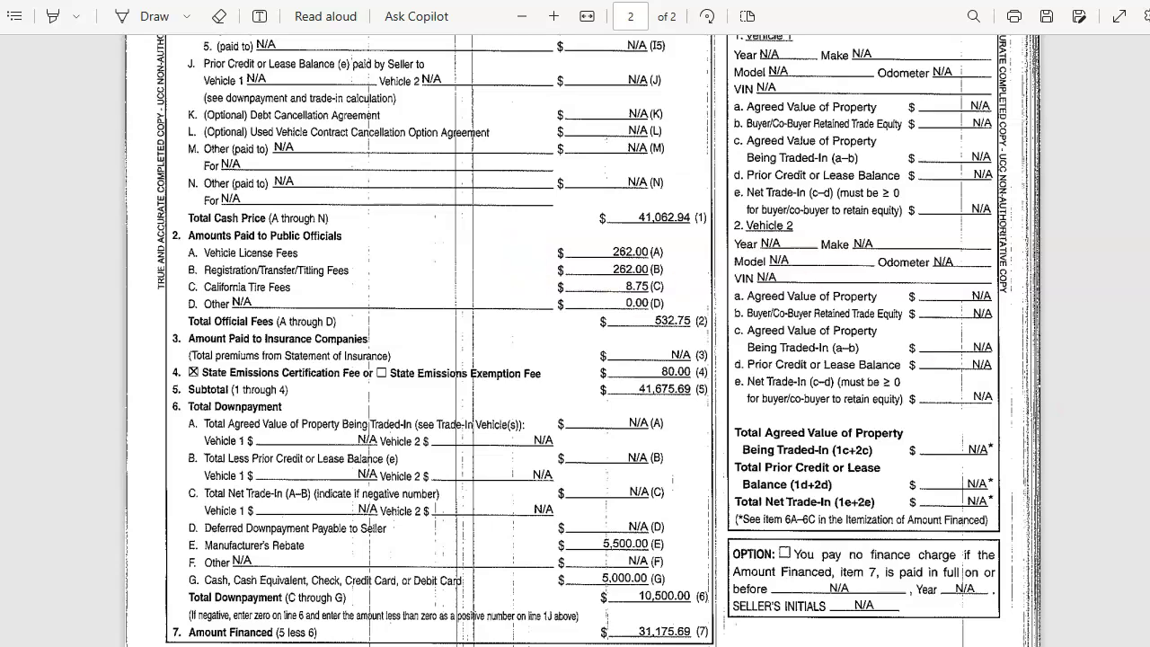
pyautogui.scroll(15, 576, 342)
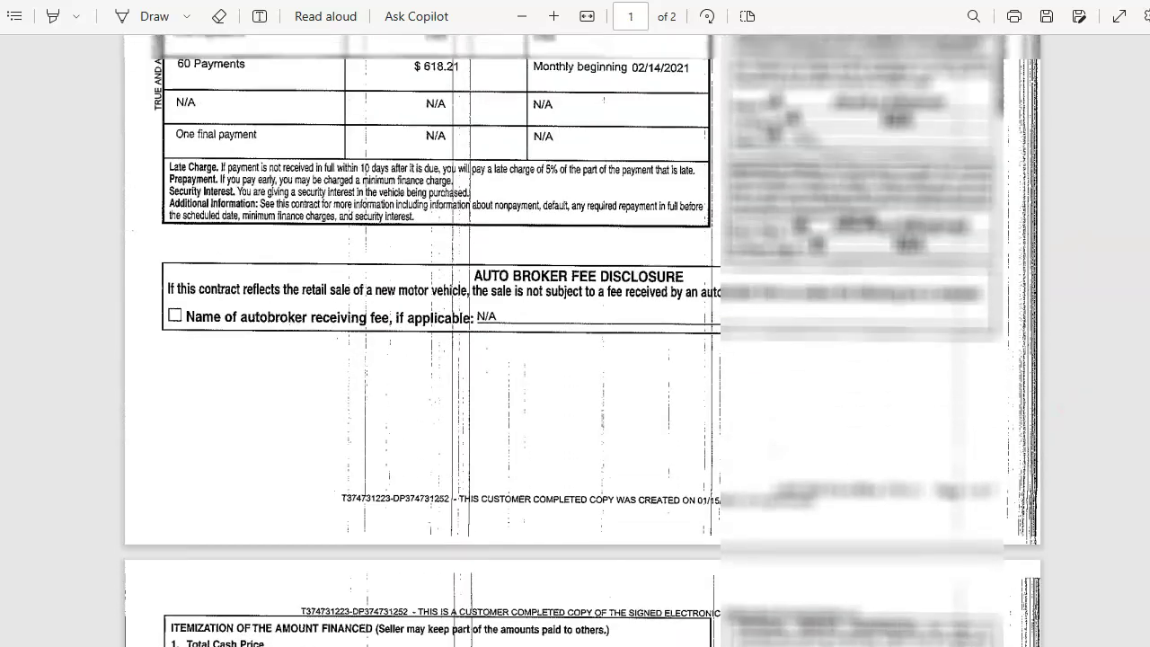
pyautogui.scroll(4, 575, 342)
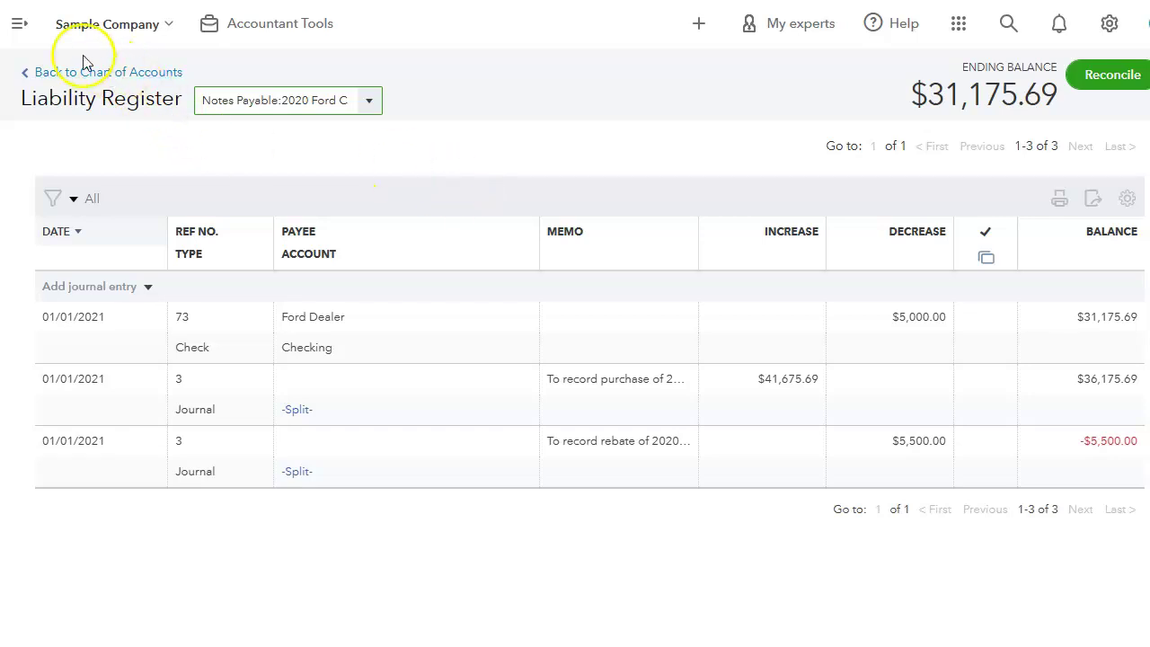
# Run the Balance Sheet and review the van asset at 36,175.69 and note payable at 31,175.69
pyautogui.click(18, 23)
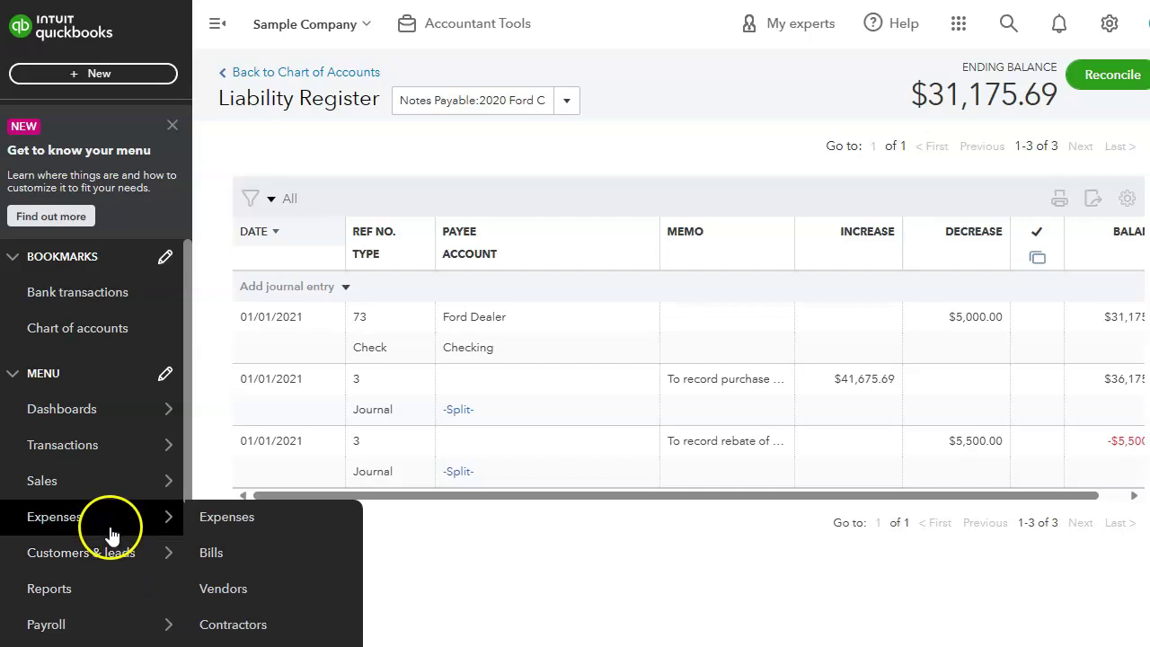
pyautogui.click(82, 589)
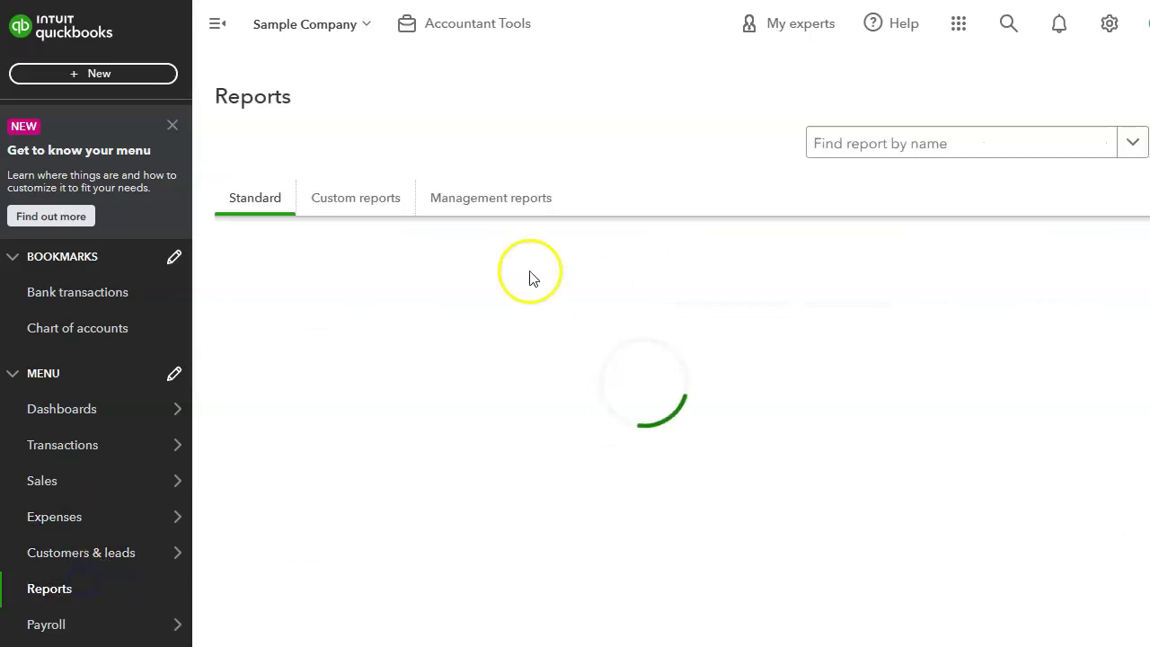
pyautogui.click(328, 376)
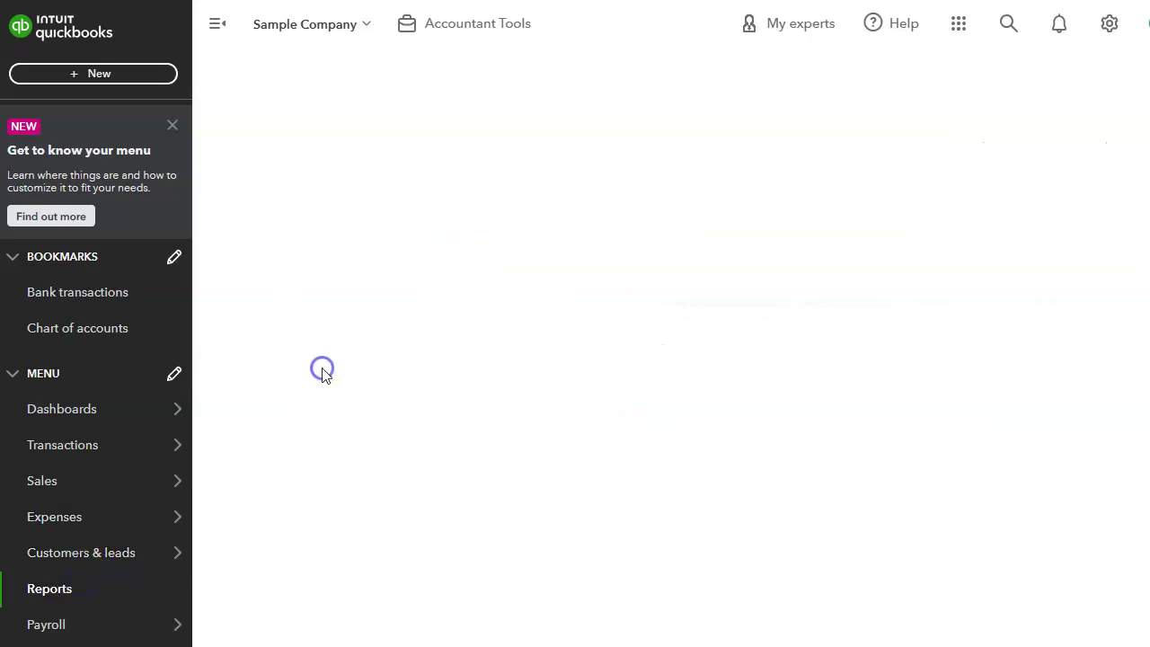
pyautogui.scroll(-6, 321, 367)
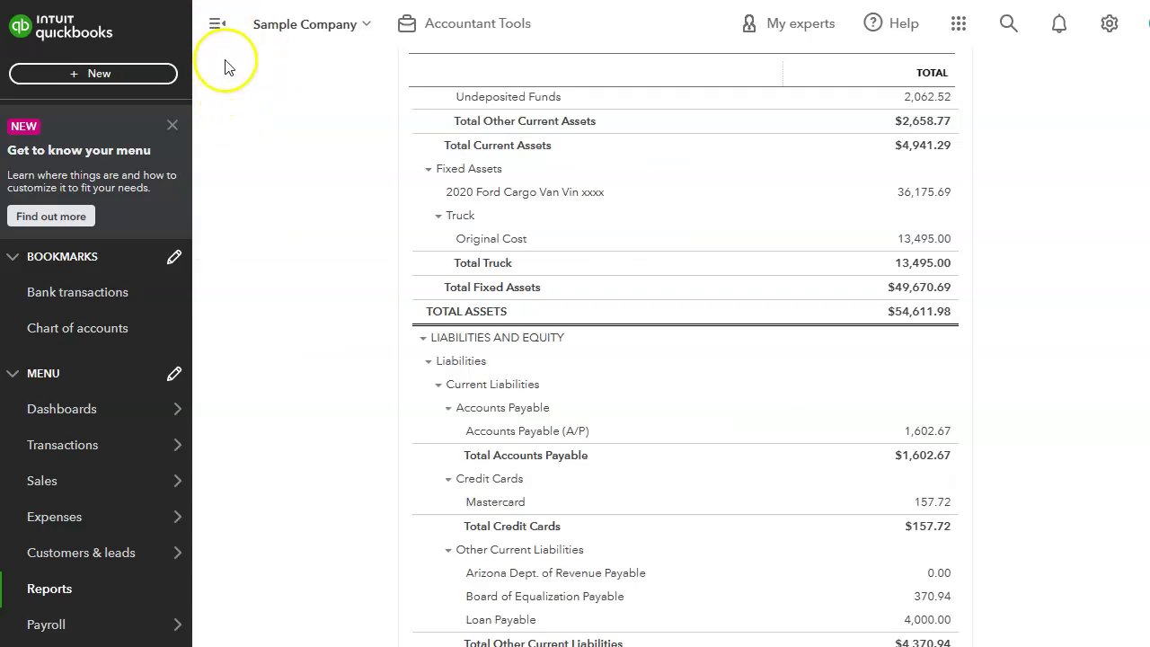
pyautogui.click(218, 24)
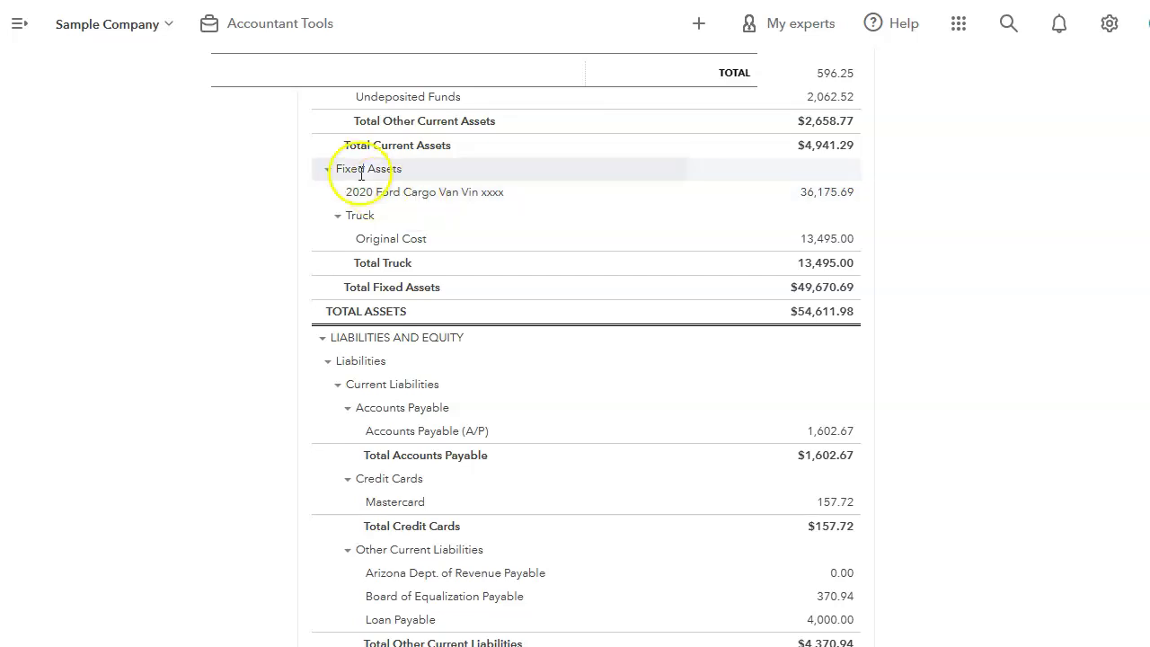
pyautogui.click(825, 205)
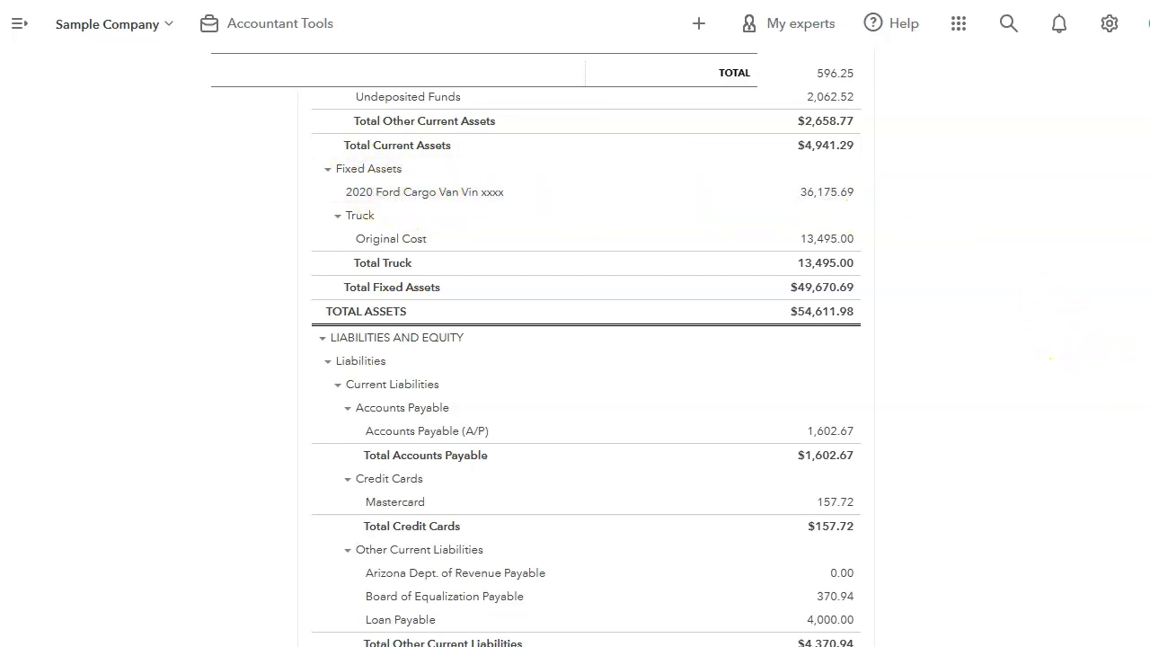
pyautogui.scroll(-5, 586, 360)
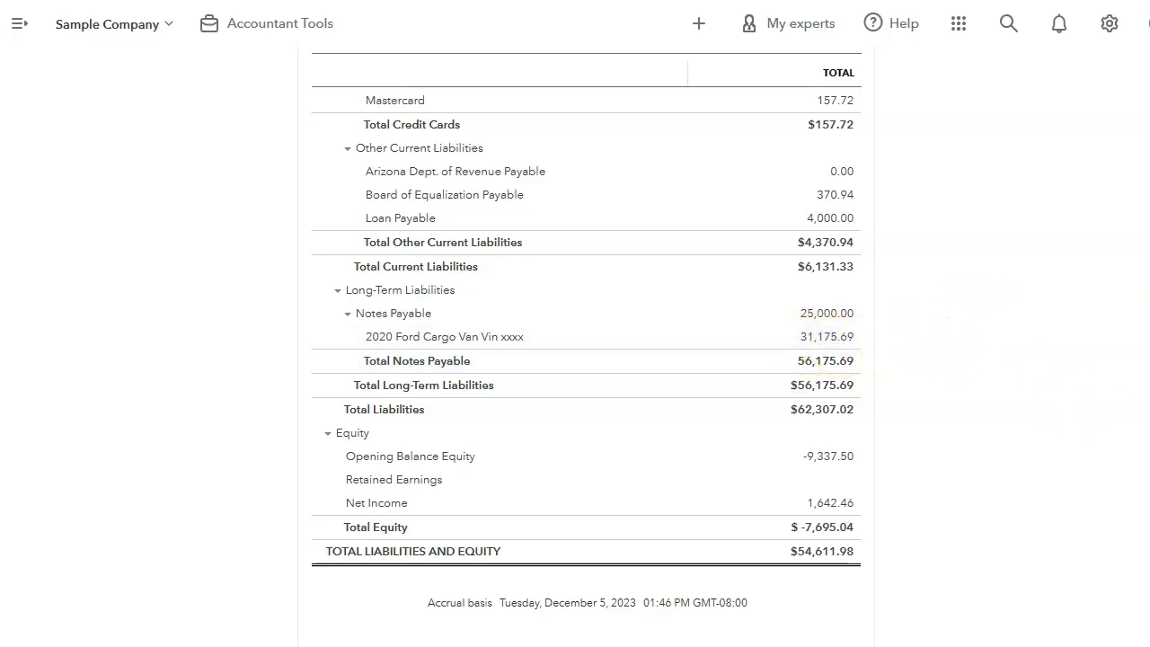
pyautogui.scroll(4, 586, 370)
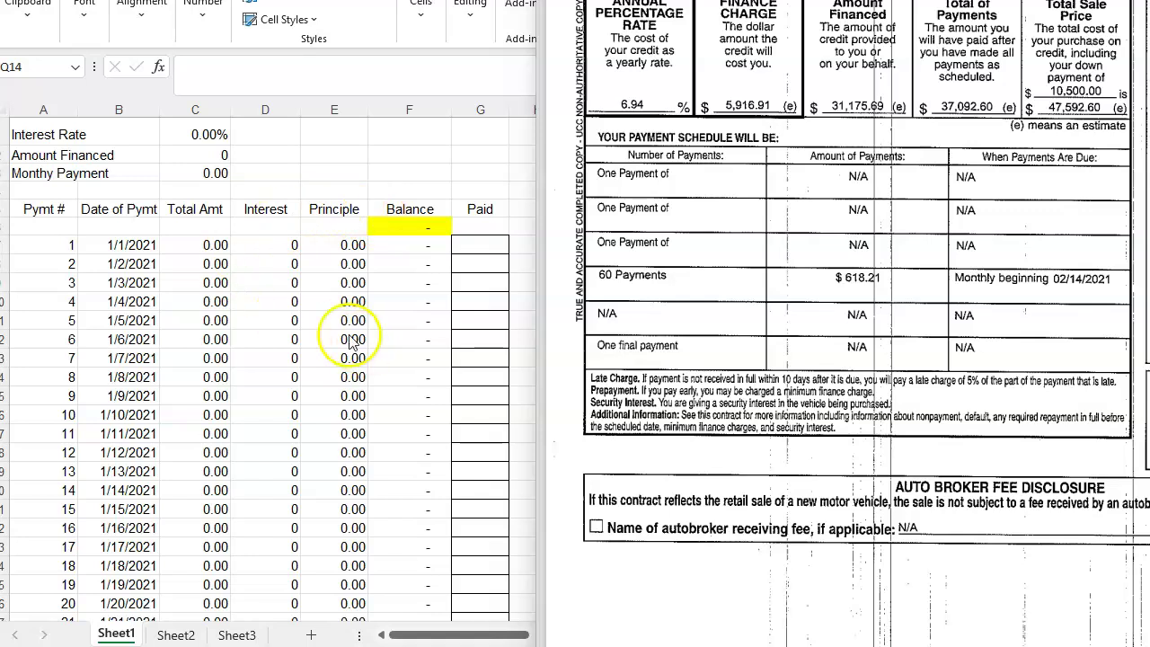
# Enter a 6.94% interest rate and 31175.69 as the amount financed
pyautogui.click(191, 137)
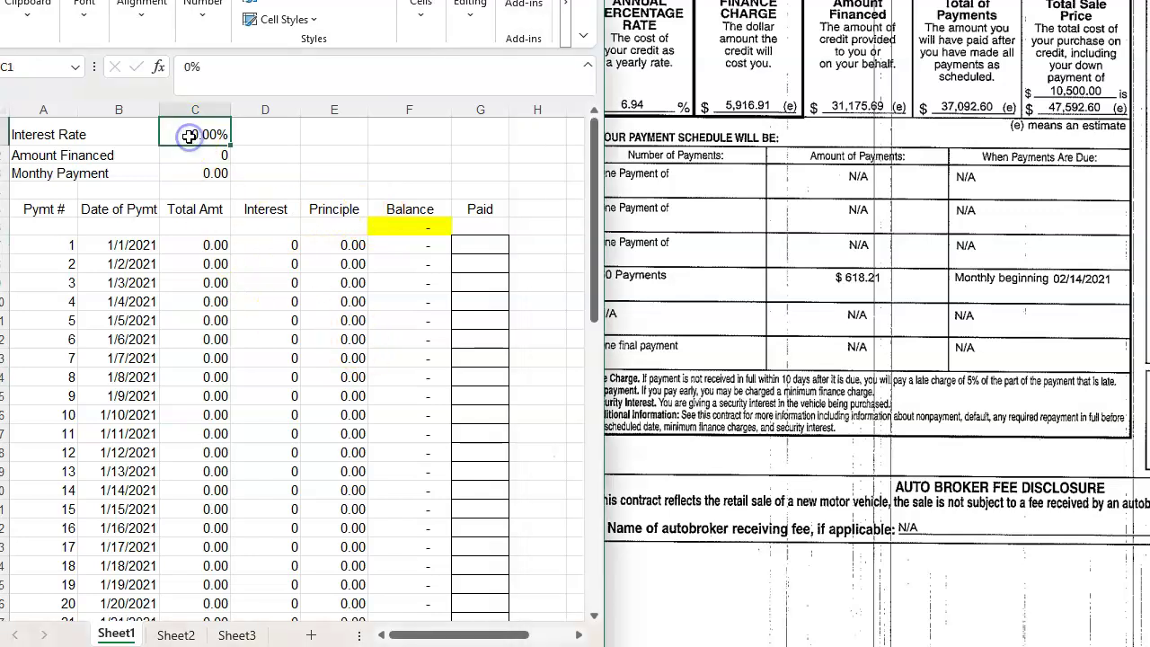
pyautogui.write('6.94')
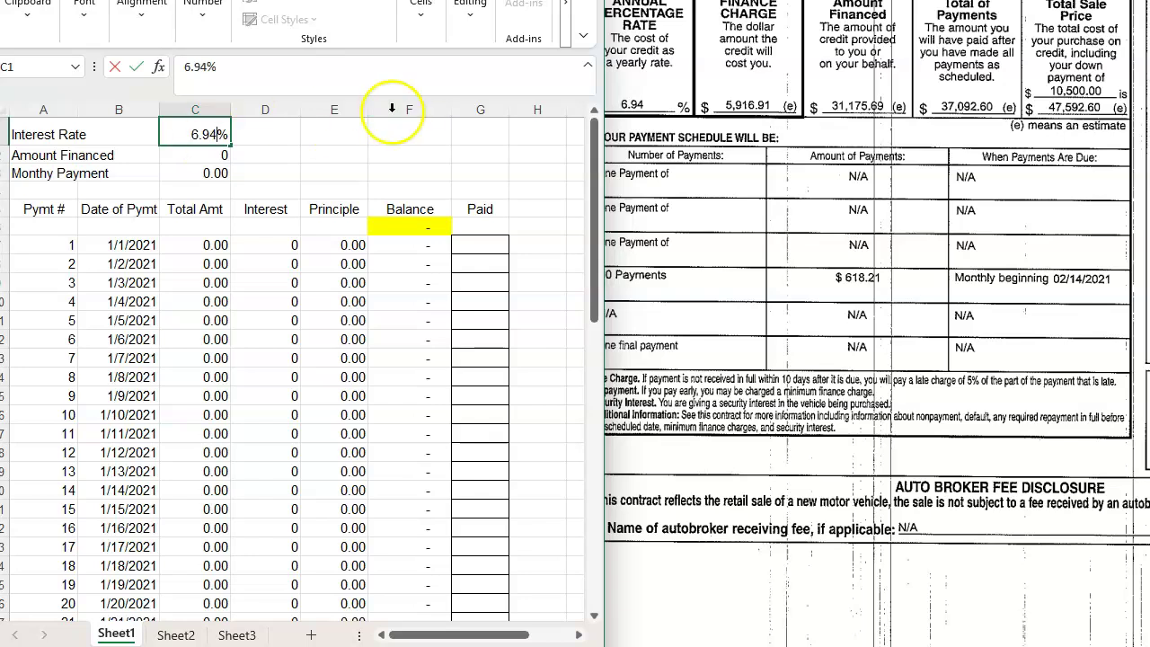
pyautogui.click(197, 158)
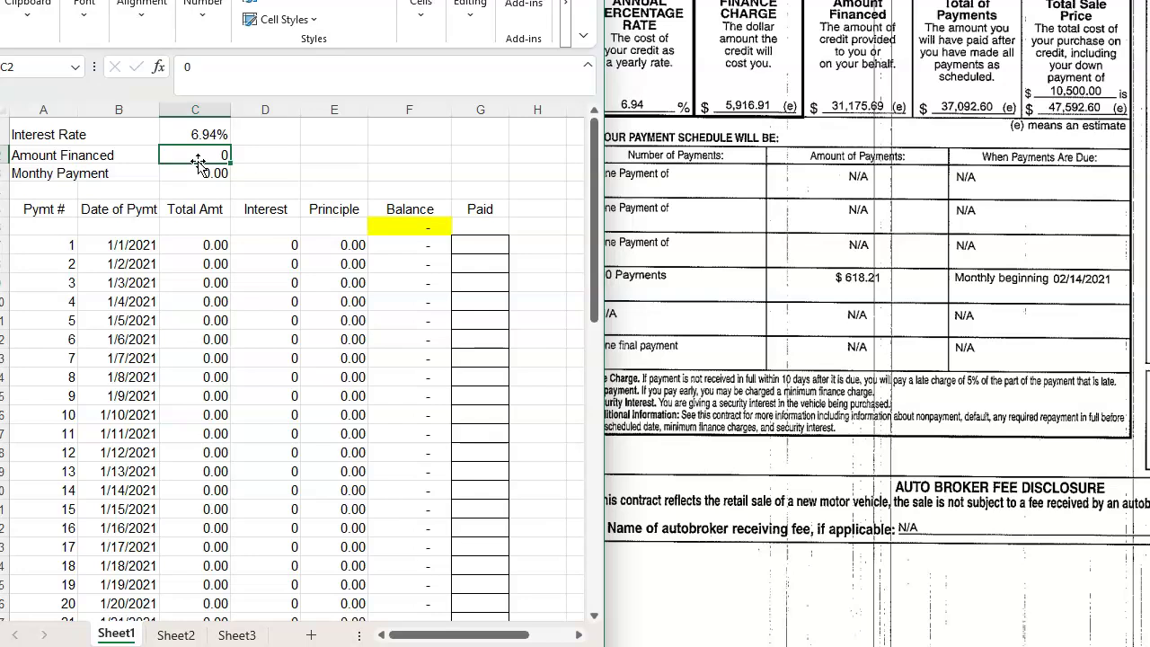
pyautogui.write('31175.69')
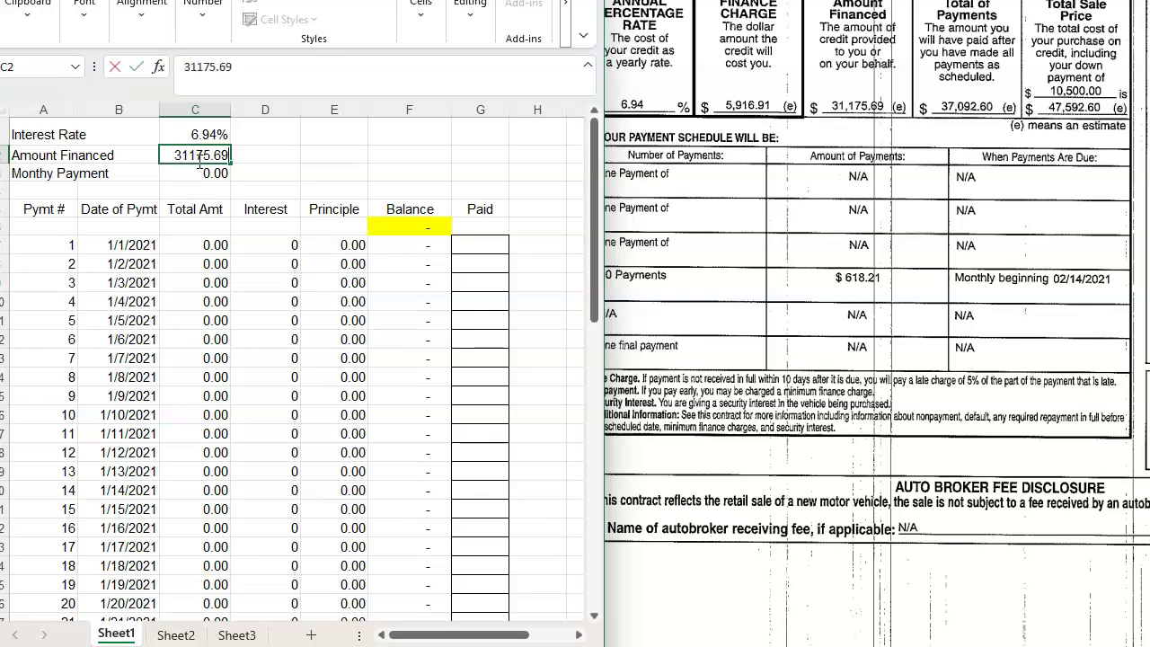
pyautogui.press('Tab')
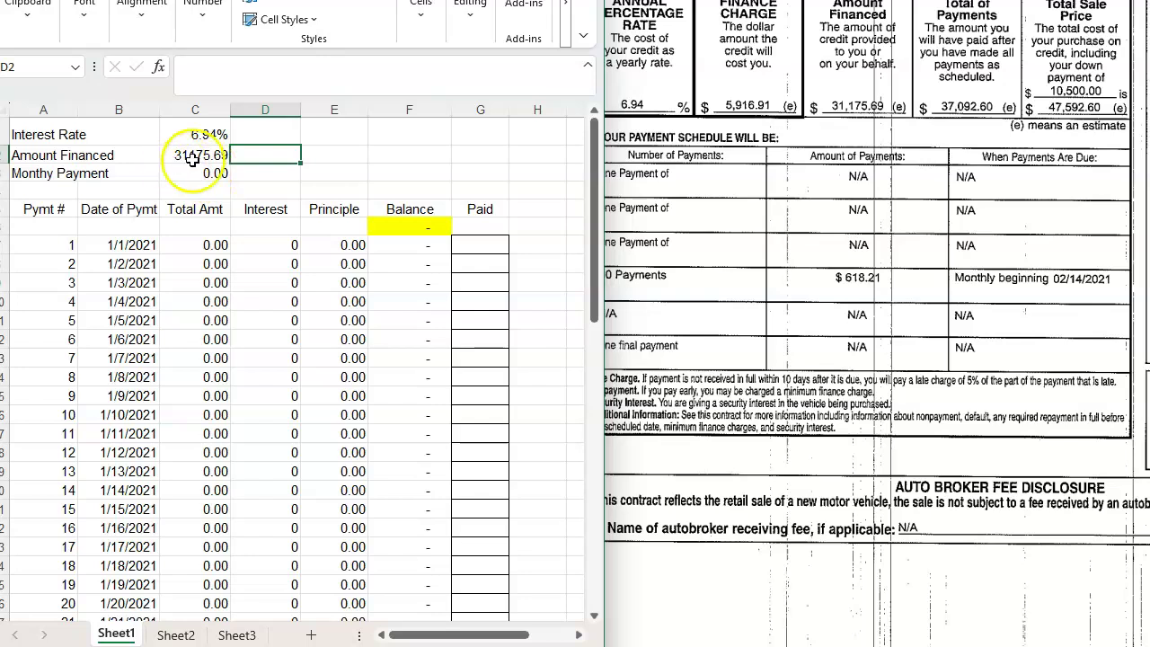
# Enter 31,175.69 as the starting balance in F6, then bring the contract image forward
pyautogui.click(402, 224)
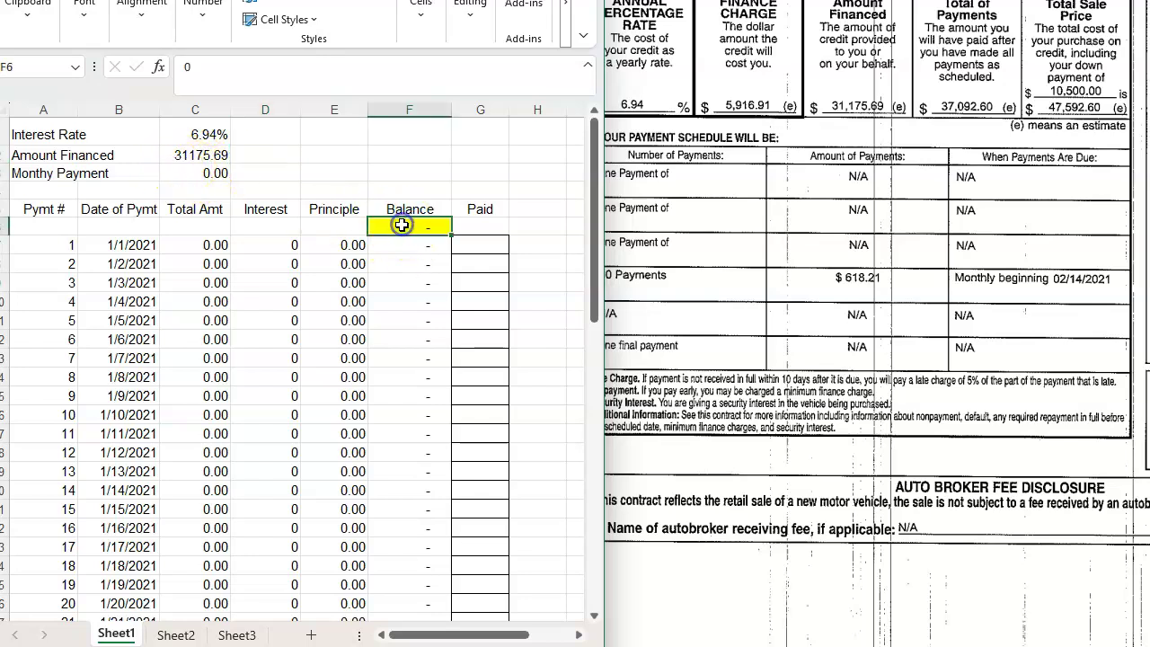
pyautogui.write('31175.69')
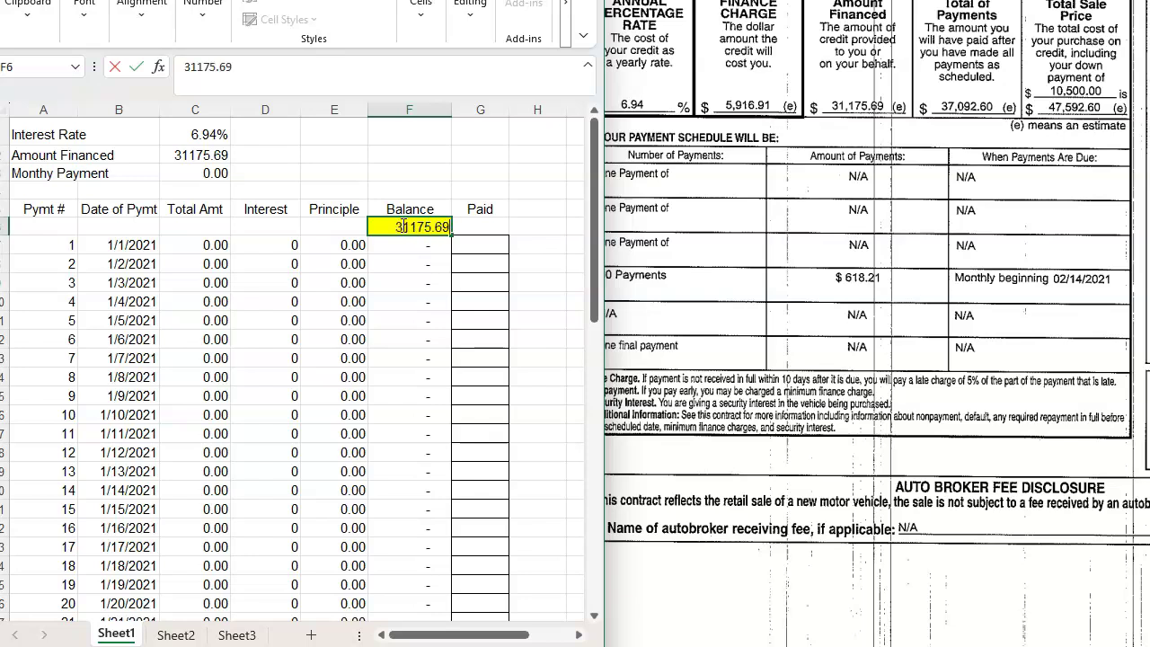
pyautogui.press('Tab')
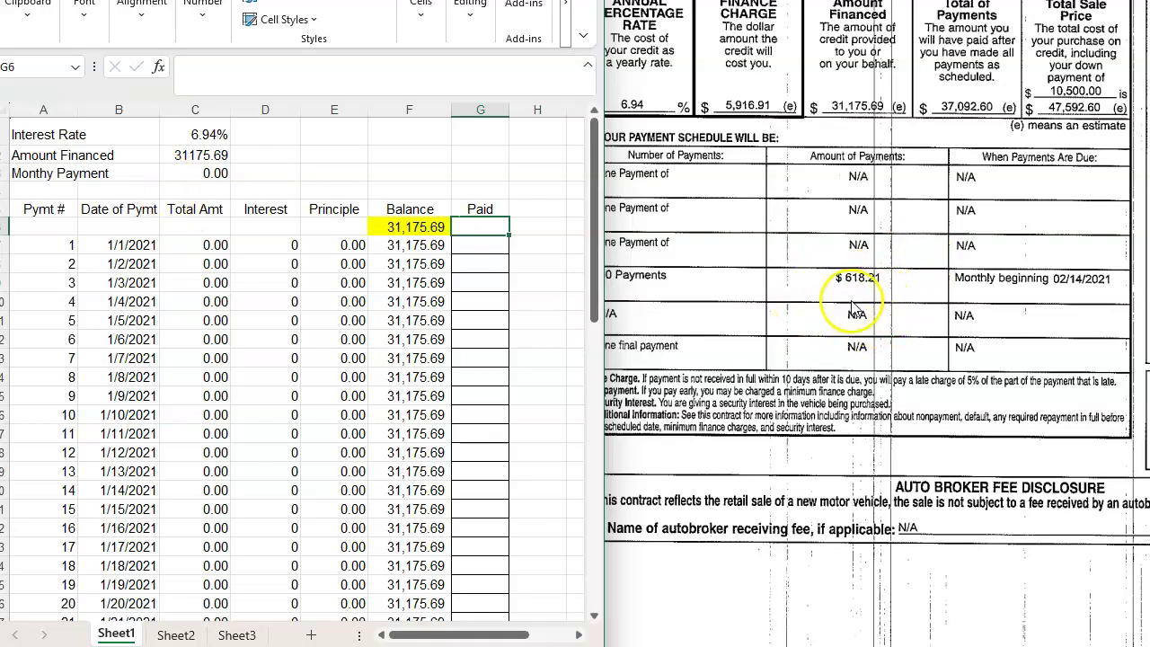
pyautogui.click(819, 301)
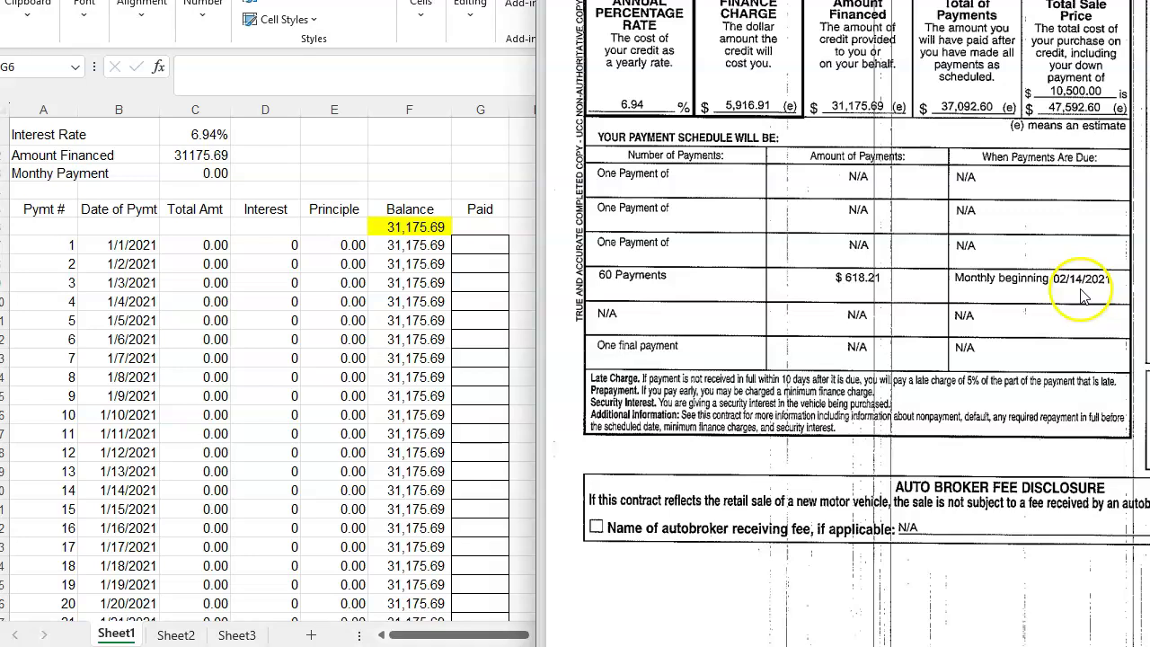
# Enter 618.21 as payment 1's Total Amt and fill it down through all 60 payments
pyautogui.click(199, 176)
pyautogui.click(198, 173)
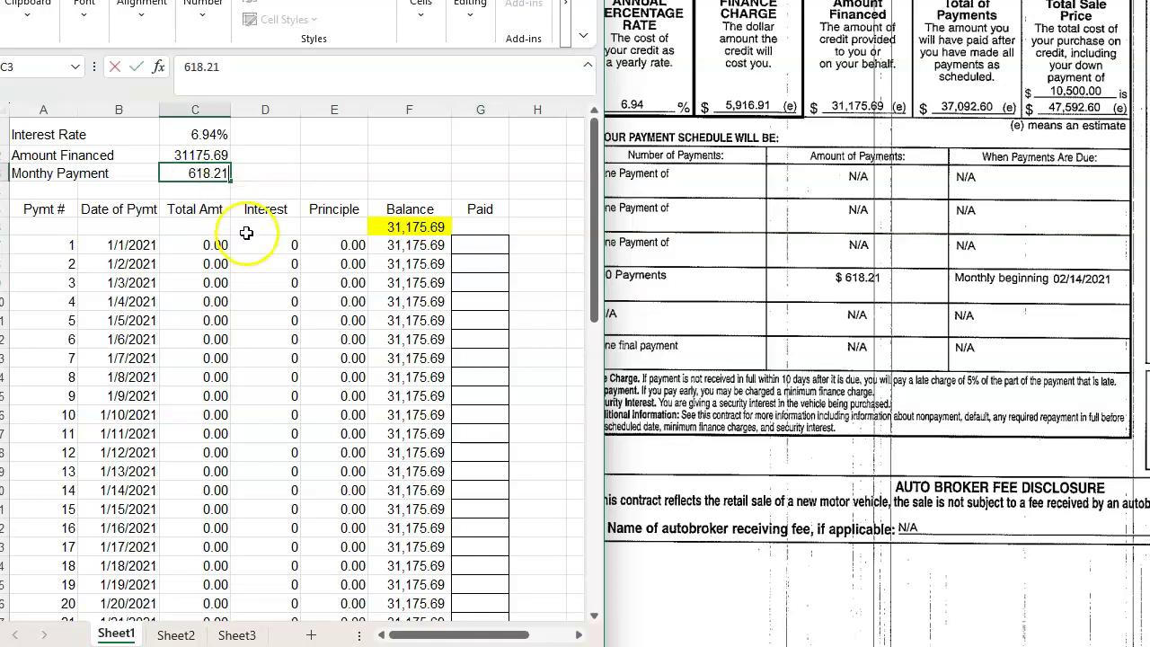
pyautogui.click(199, 248)
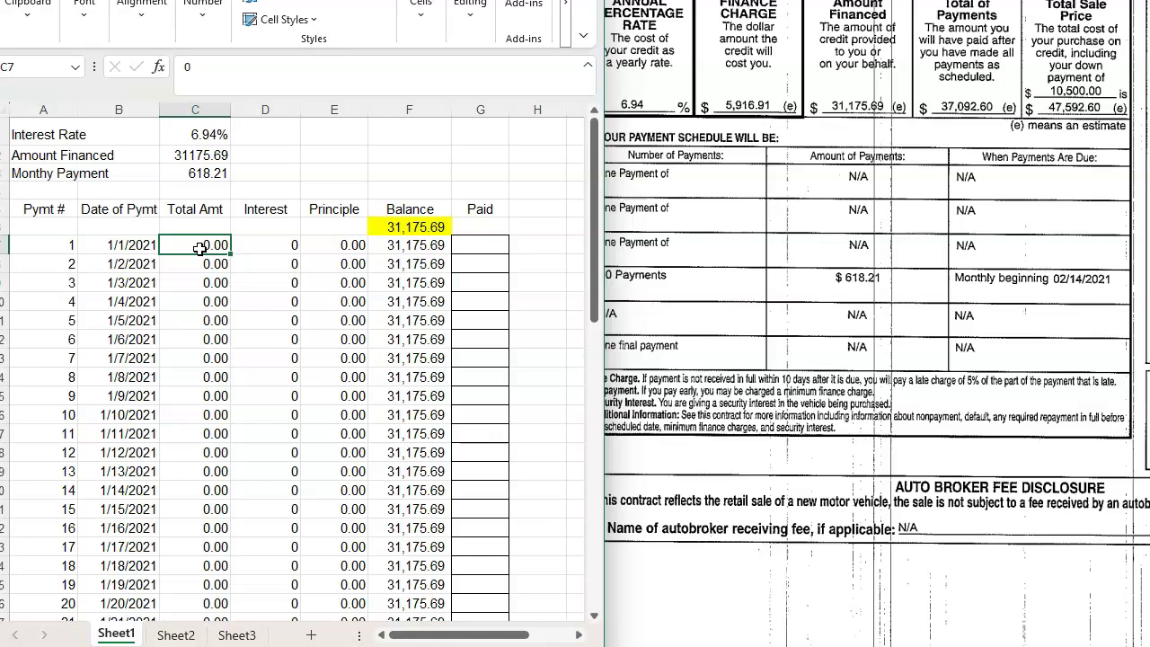
pyautogui.write('618')
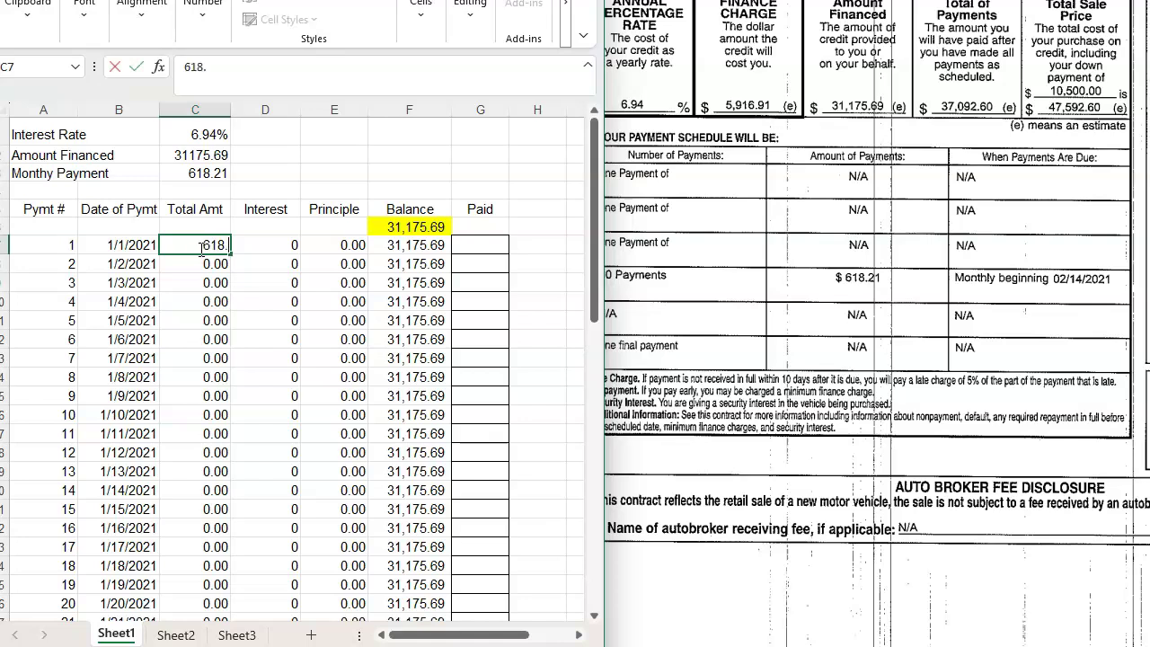
pyautogui.write('.21')
pyautogui.click(259, 300)
pyautogui.click(196, 246)
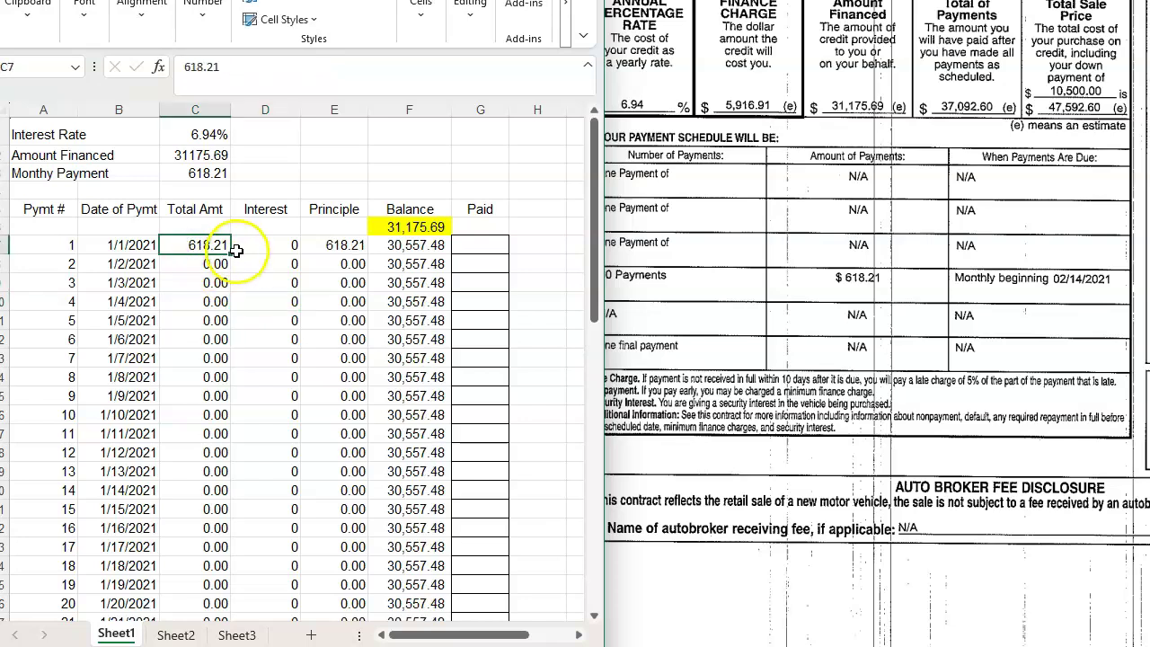
pyautogui.moveTo(232, 255); pyautogui.dragTo(210, 593)
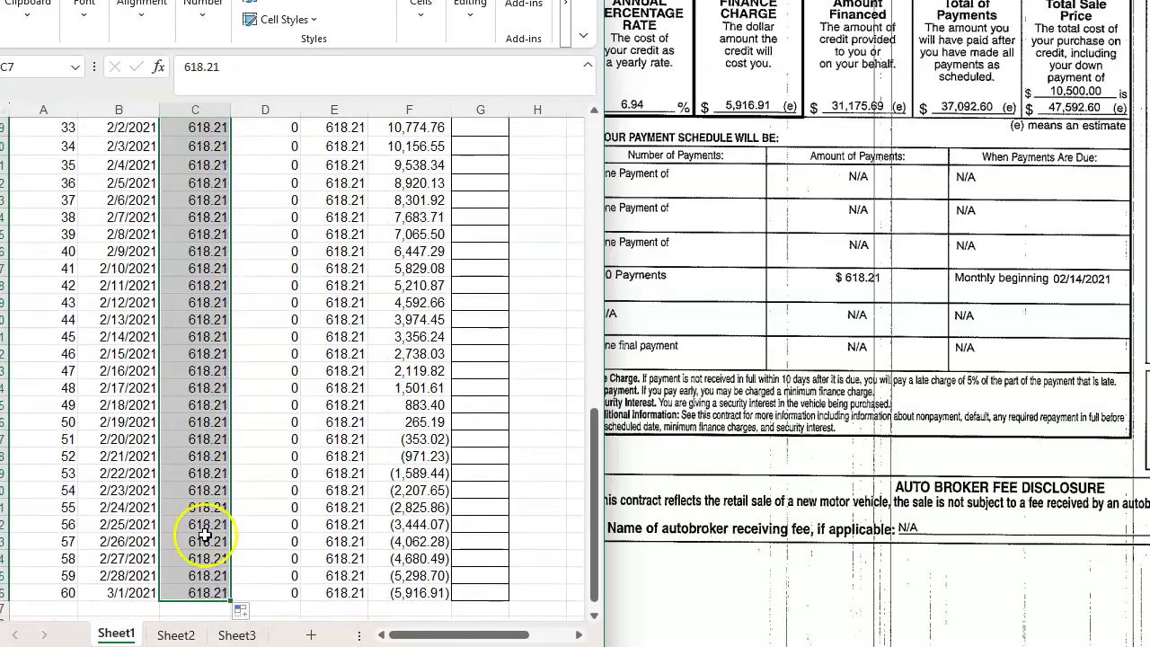
pyautogui.scroll(13, 206, 314)
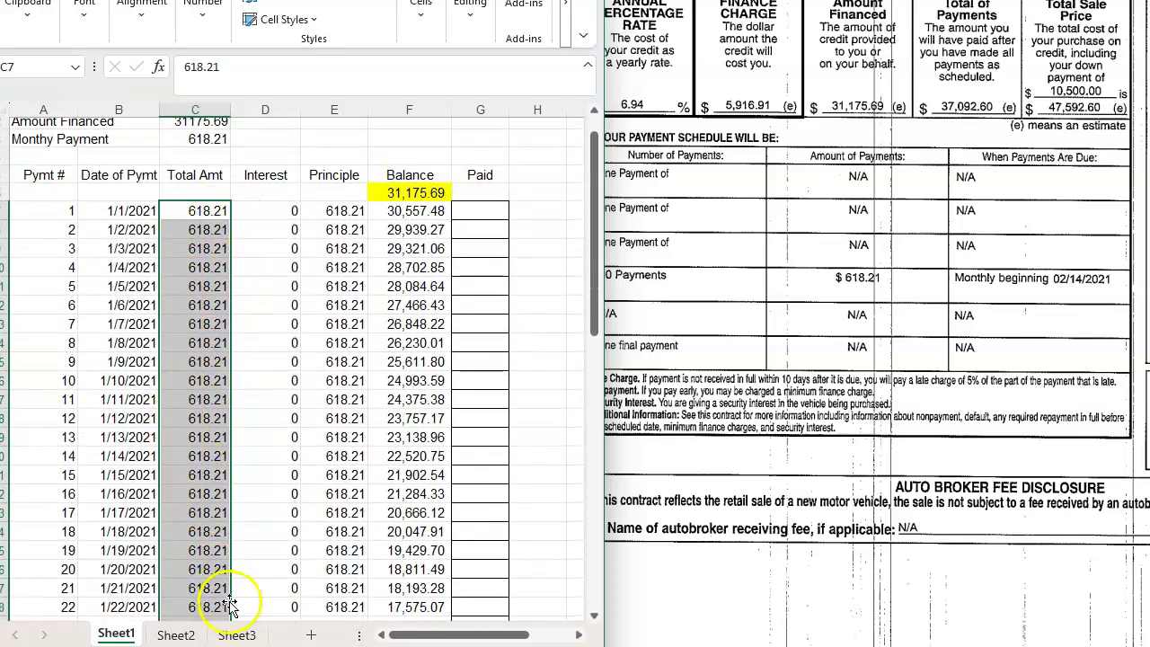
# Change D7's ROUND interest formula rate from 0 to 6.94 and fill it down to payment 60
pyautogui.click(267, 210)
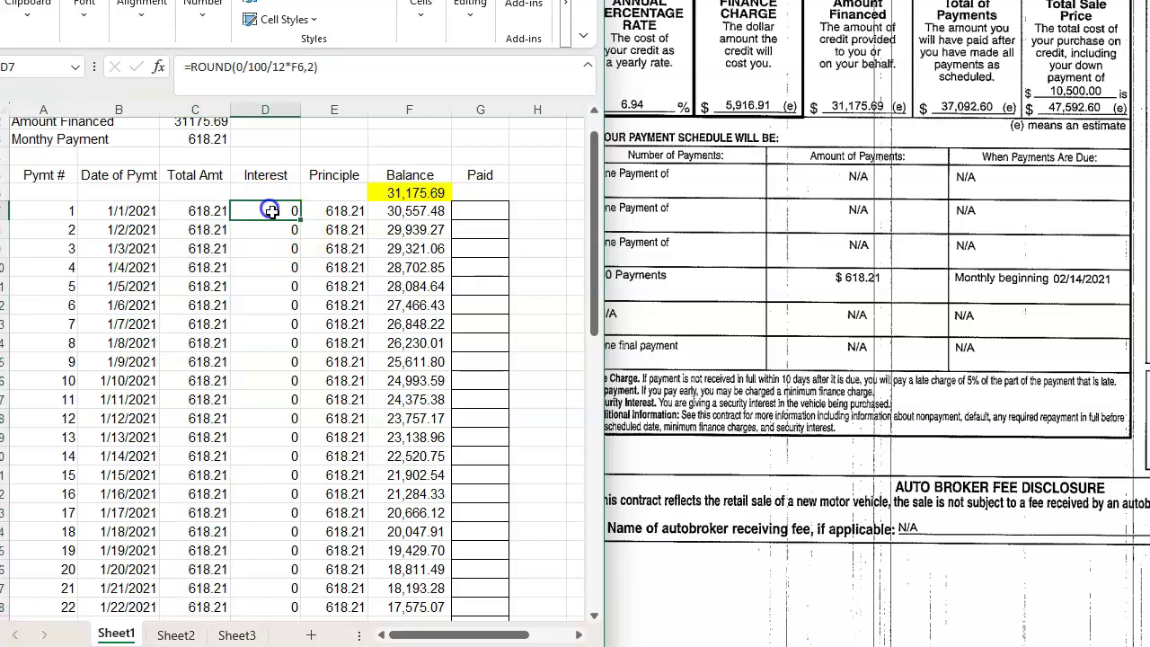
pyautogui.click(236, 69)
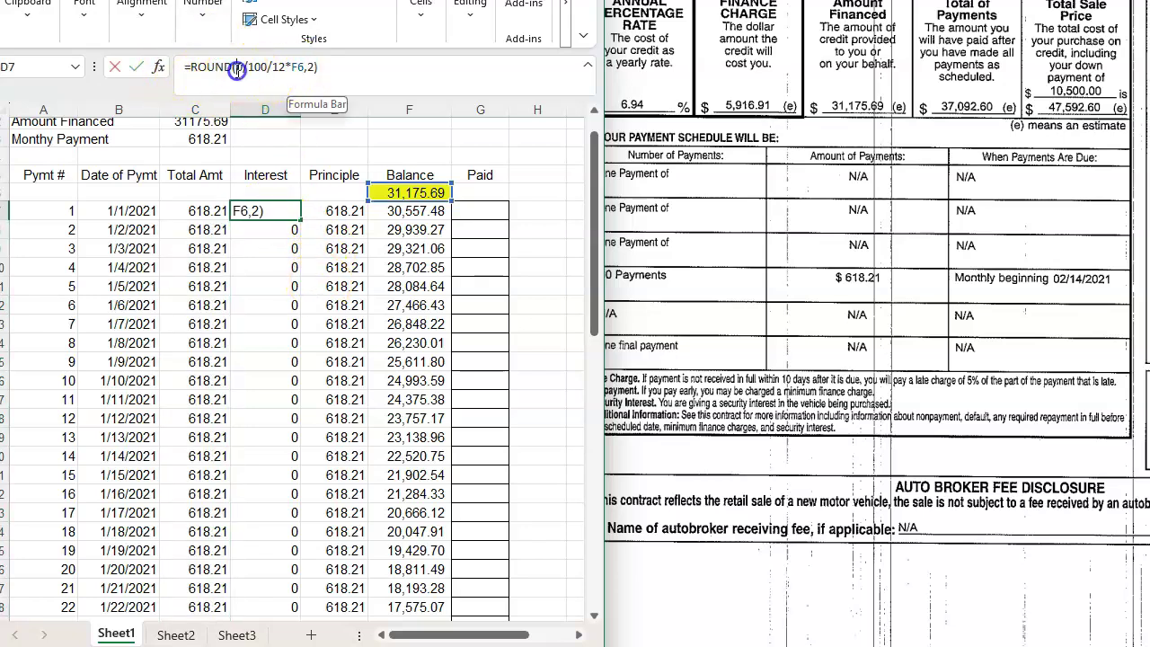
pyautogui.doubleClick(240, 68)
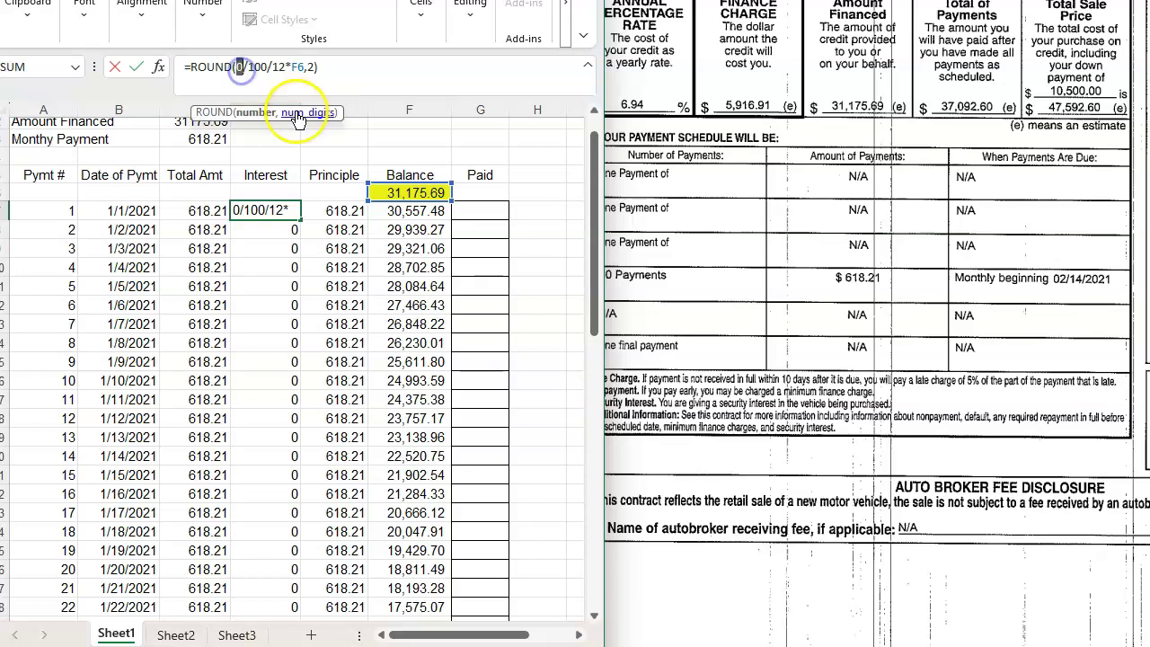
pyautogui.write('6.94')
pyautogui.press('Return')
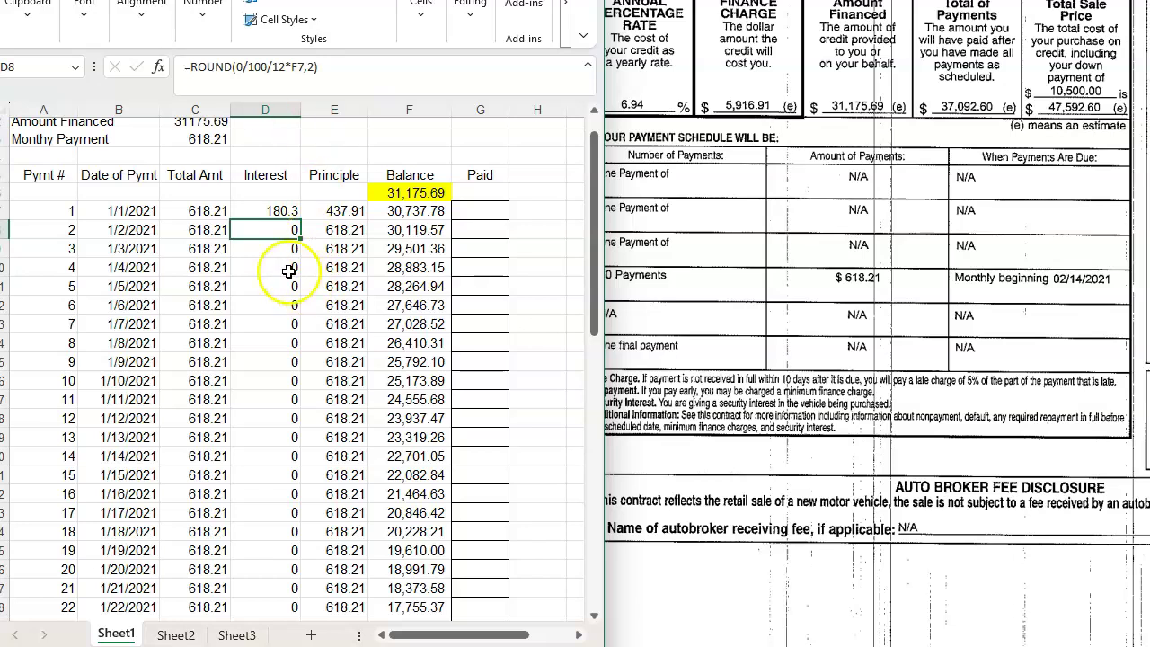
pyautogui.click(274, 212)
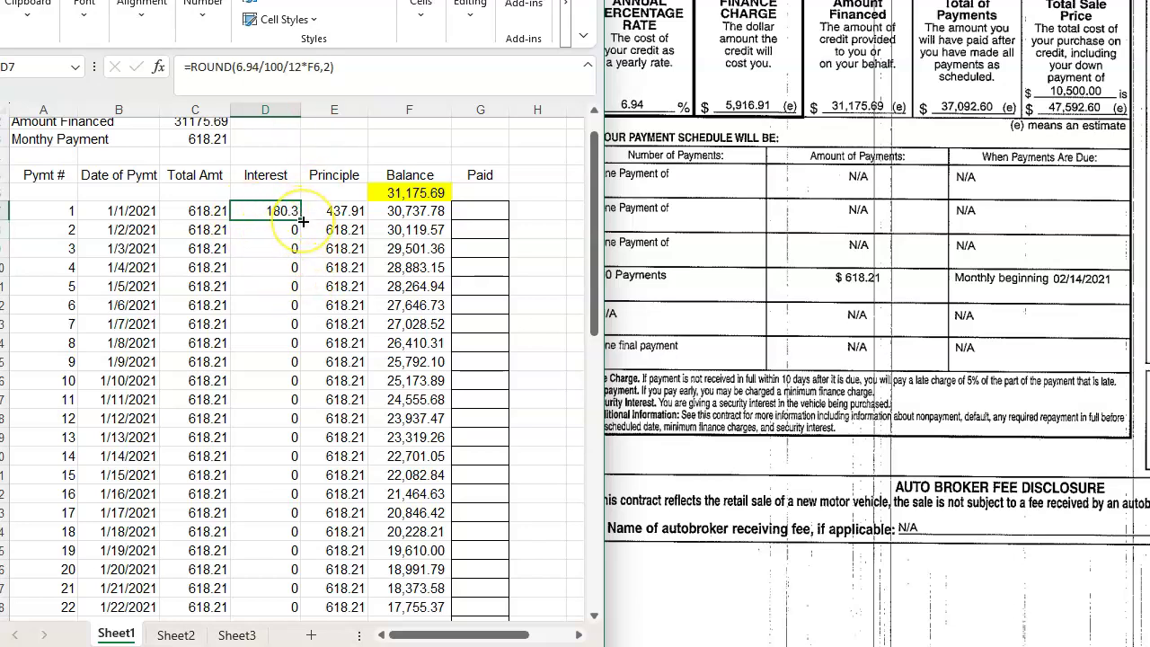
pyautogui.moveTo(303, 221); pyautogui.dragTo(258, 600)
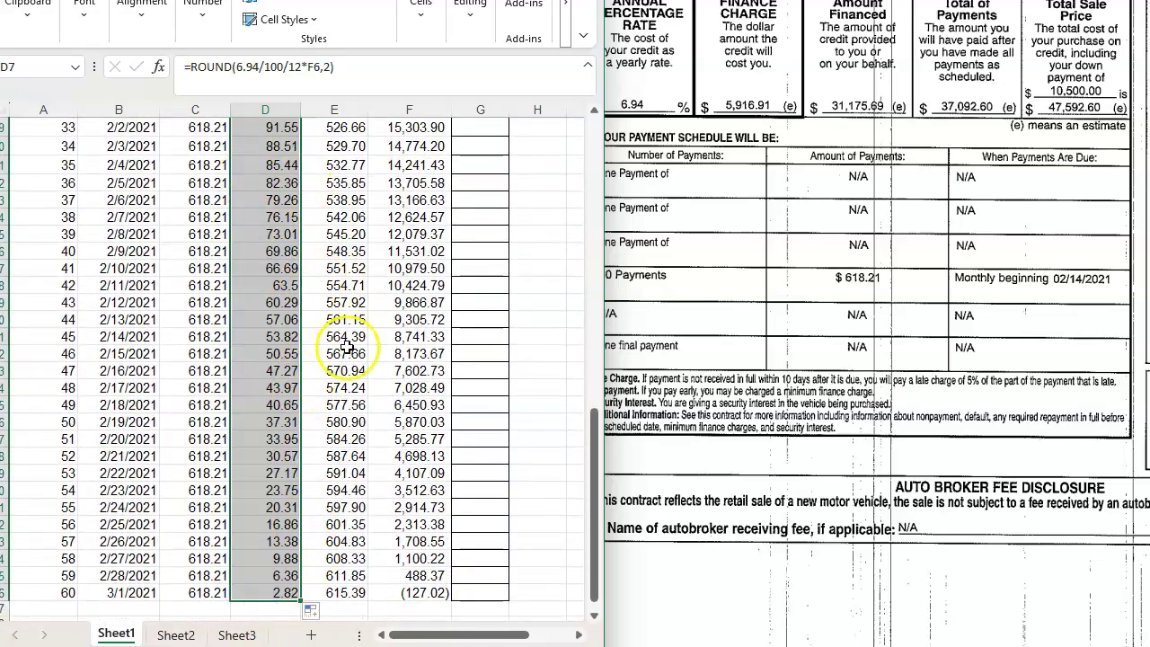
pyautogui.click(270, 285)
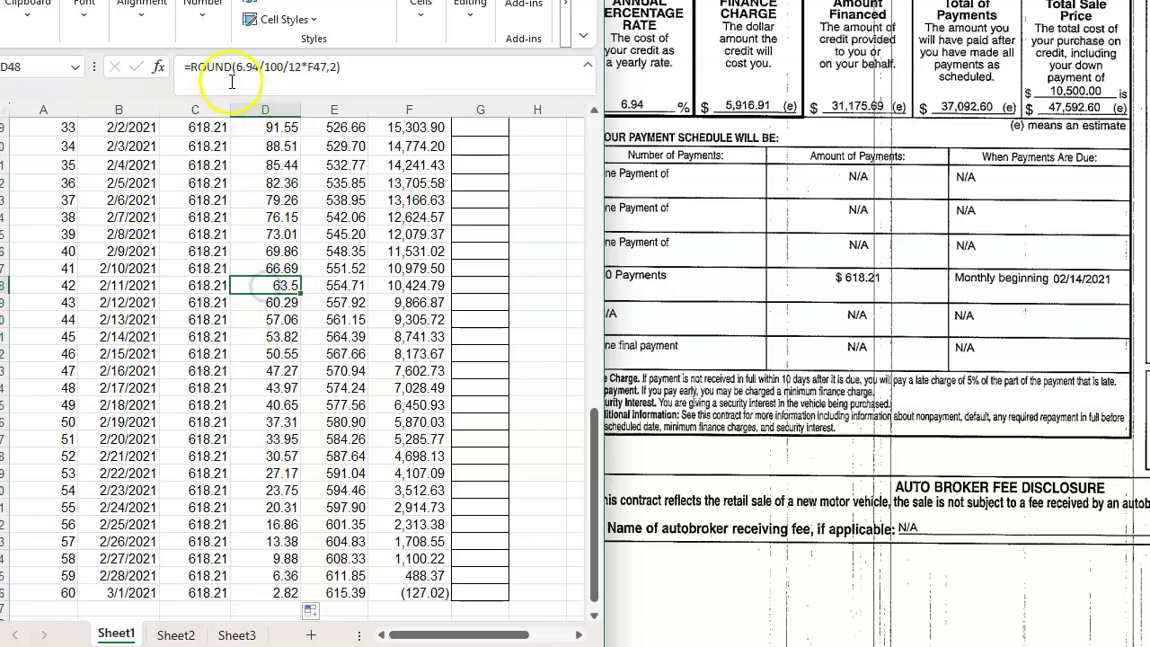
pyautogui.scroll(4, 305, 275)
pyautogui.scroll(-4, 324, 467)
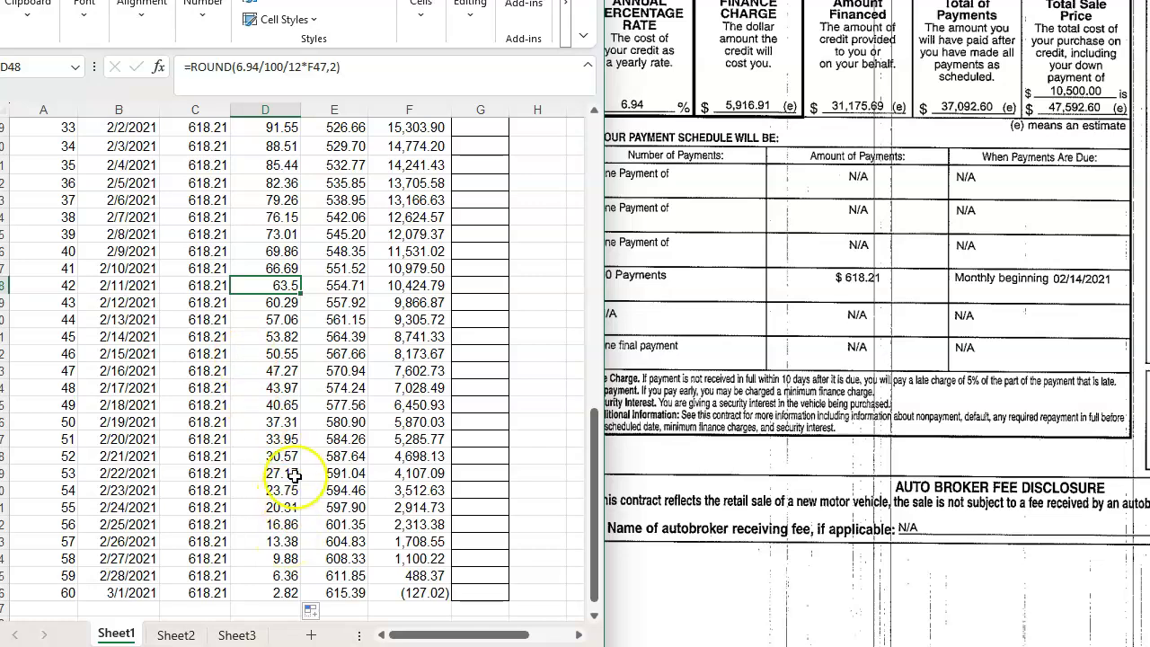
pyautogui.scroll(12, 301, 450)
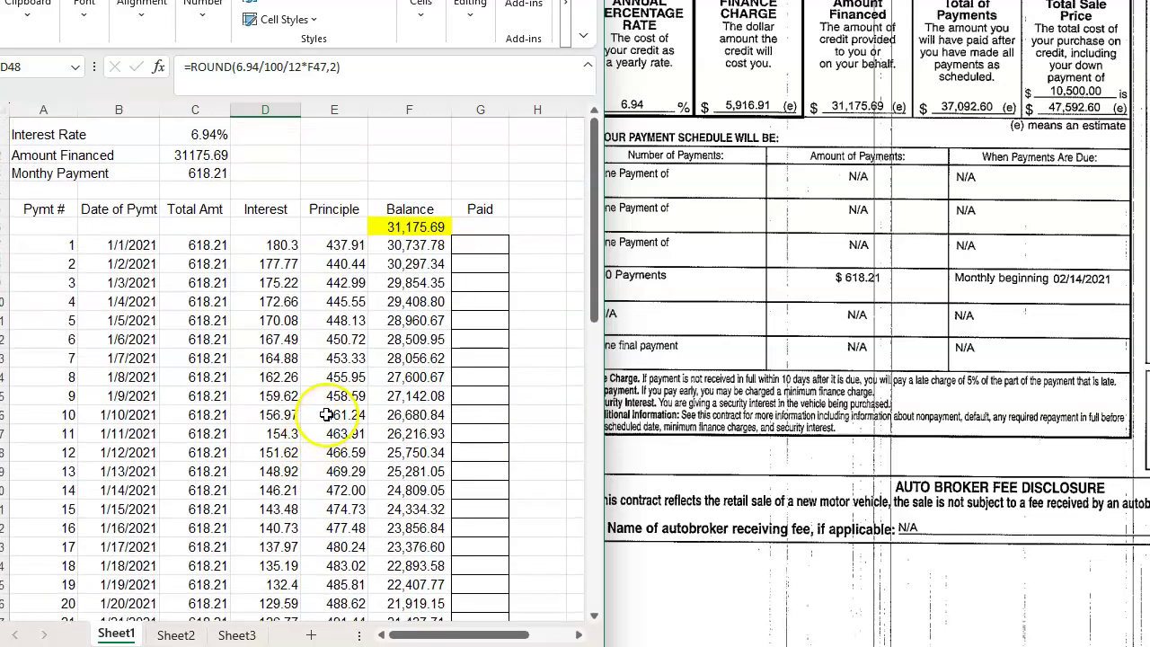
# Enter 2/14/2021 as the first payment date and fill monthly dates down to payment 60
pyautogui.click(119, 243)
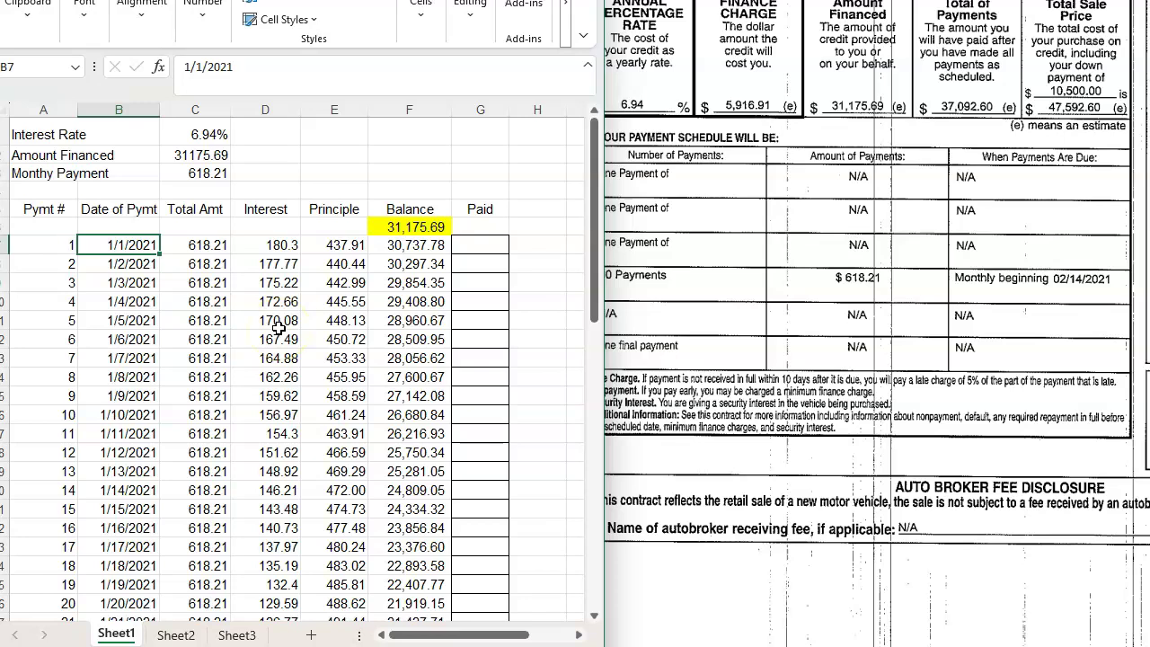
pyautogui.write('02')
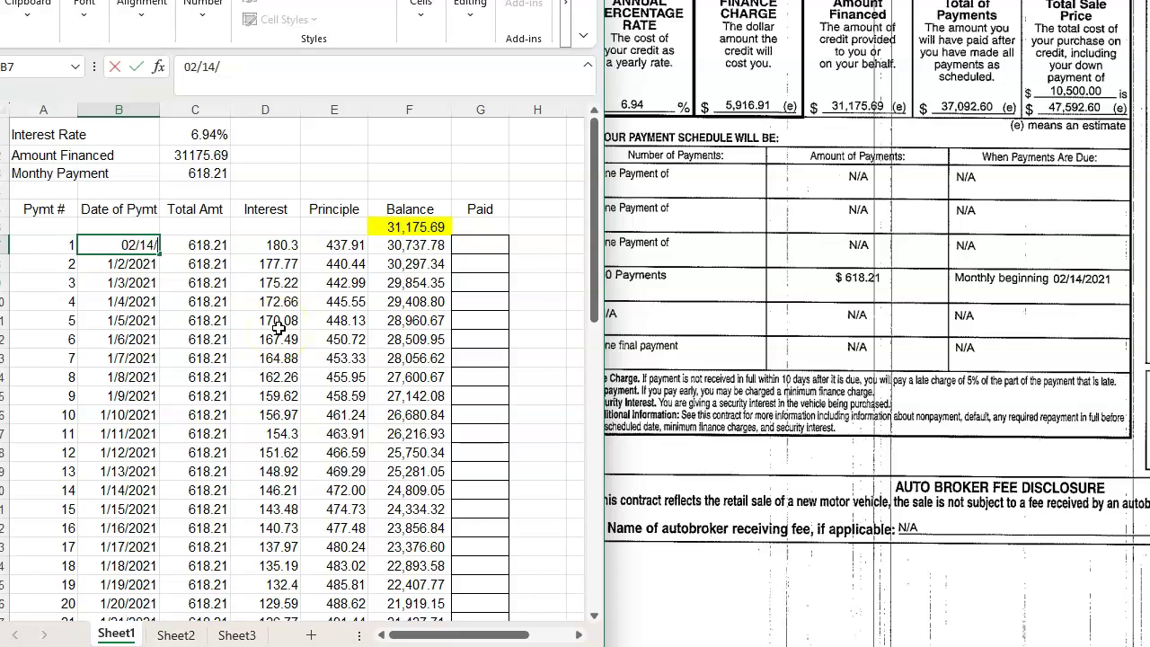
pyautogui.press('Tab')
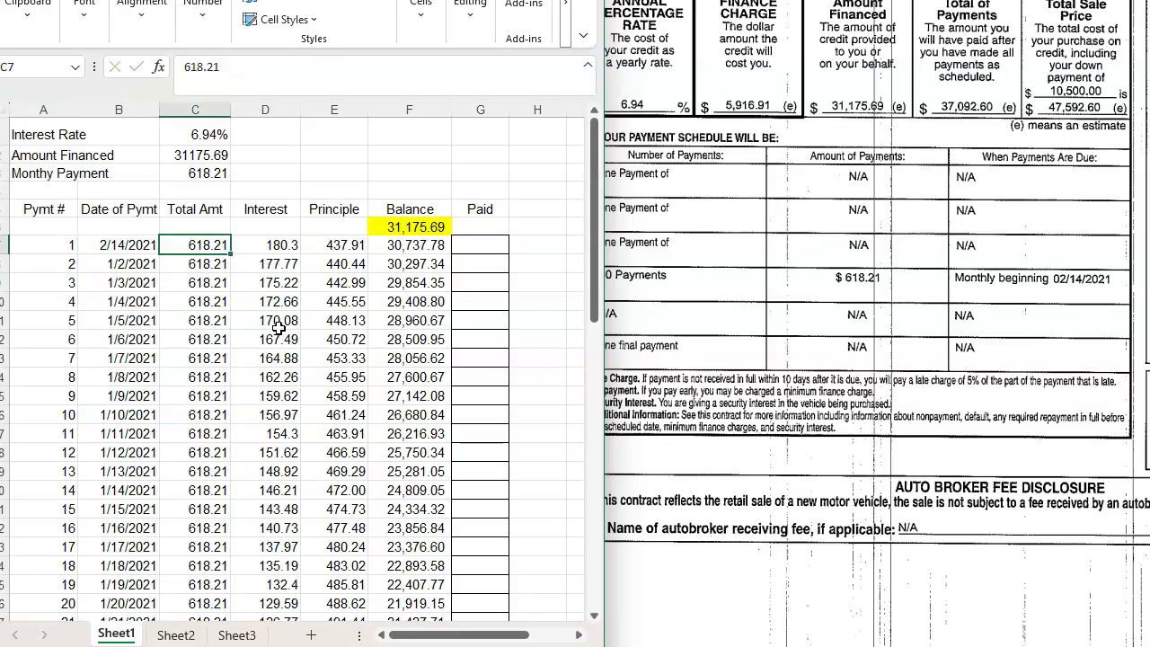
pyautogui.click(155, 251)
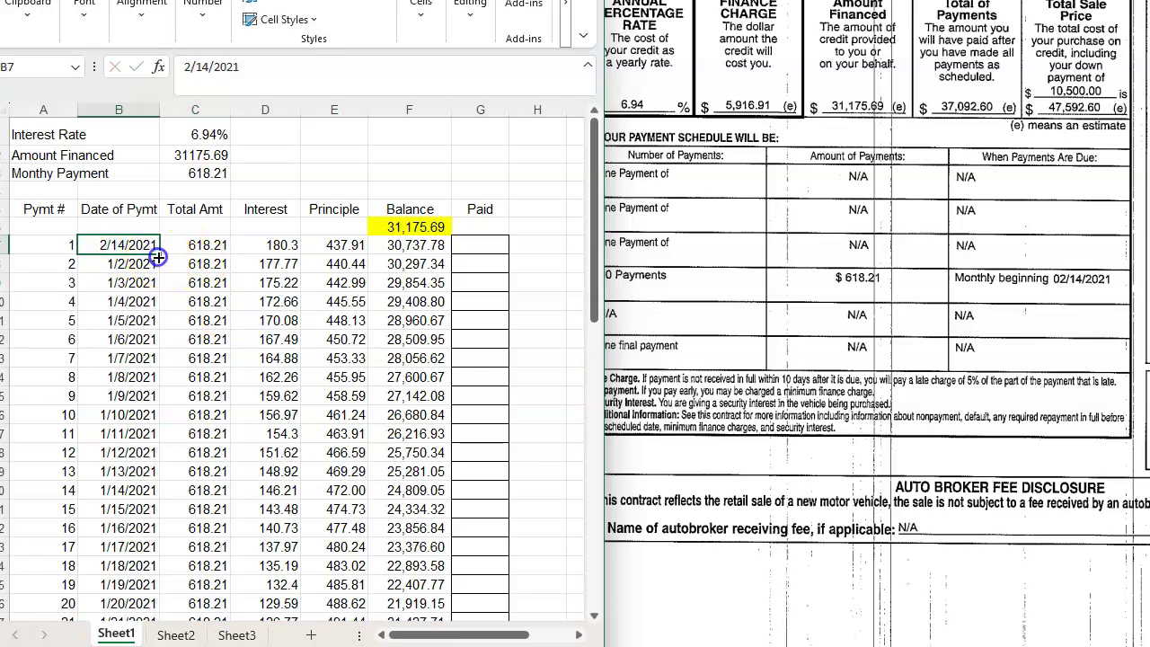
pyautogui.moveTo(158, 258); pyautogui.dragTo(142, 619)
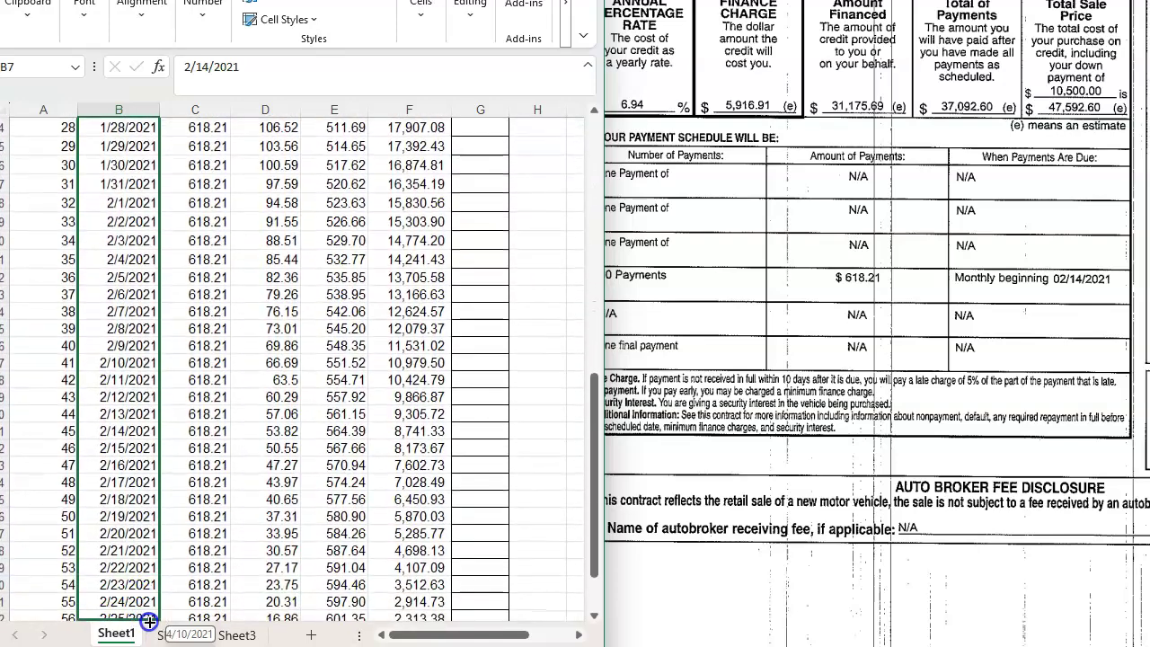
pyautogui.moveTo(150, 622); pyautogui.dragTo(132, 600)
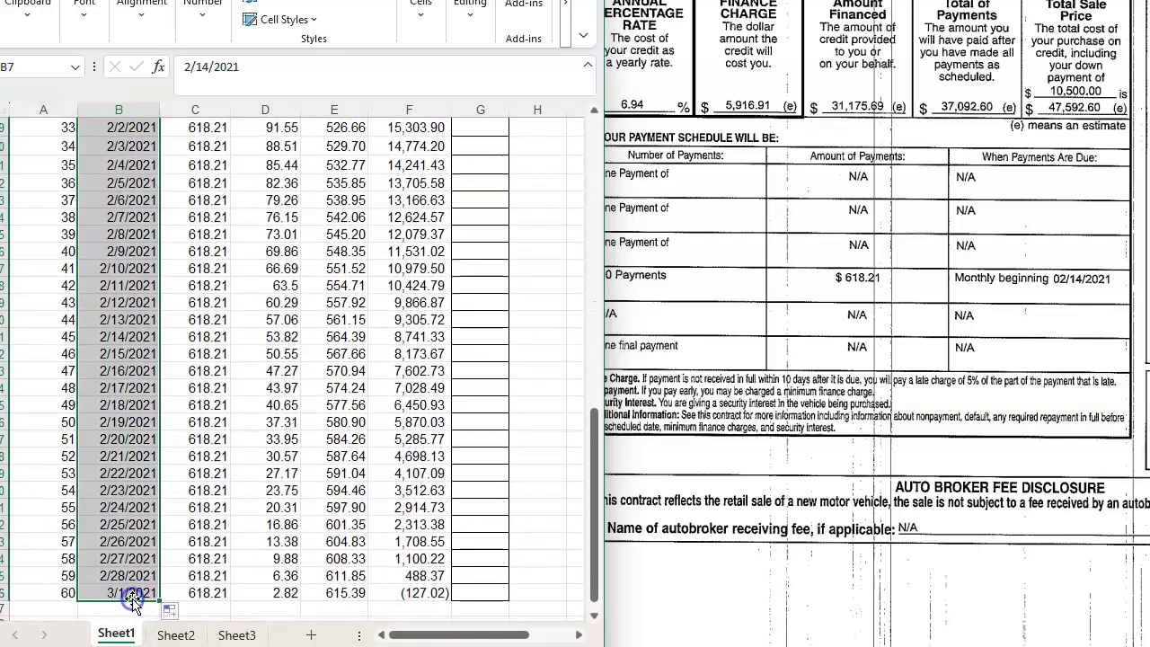
pyautogui.click(185, 617)
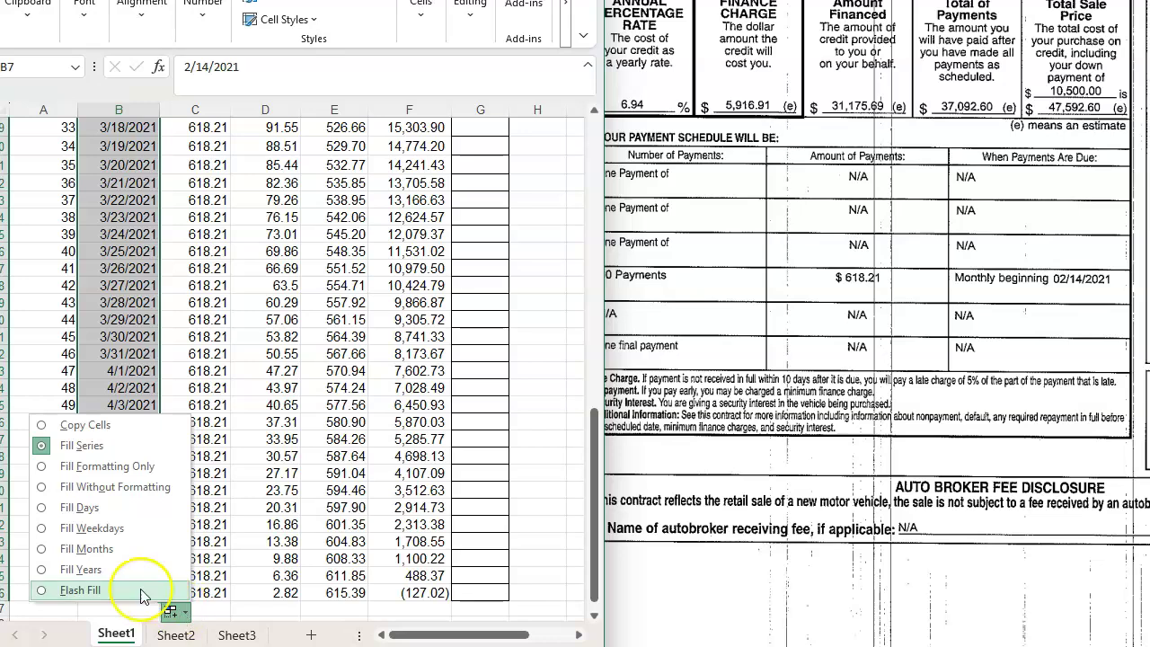
pyautogui.click(76, 549)
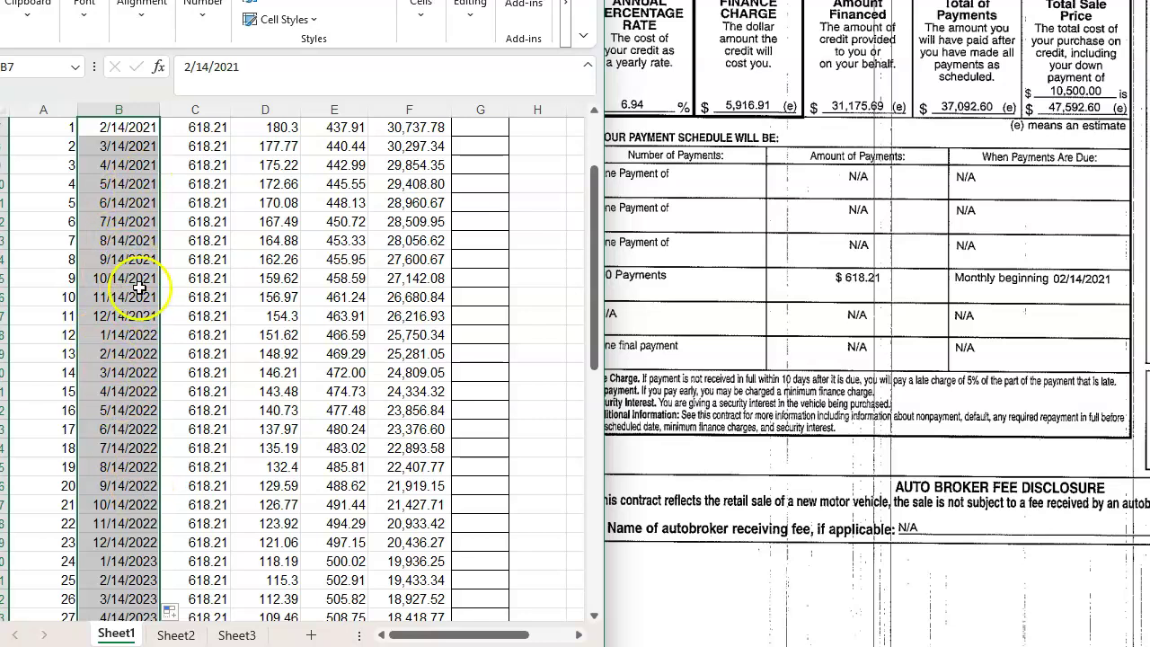
pyautogui.click(199, 235)
pyautogui.scroll(3, 176, 161)
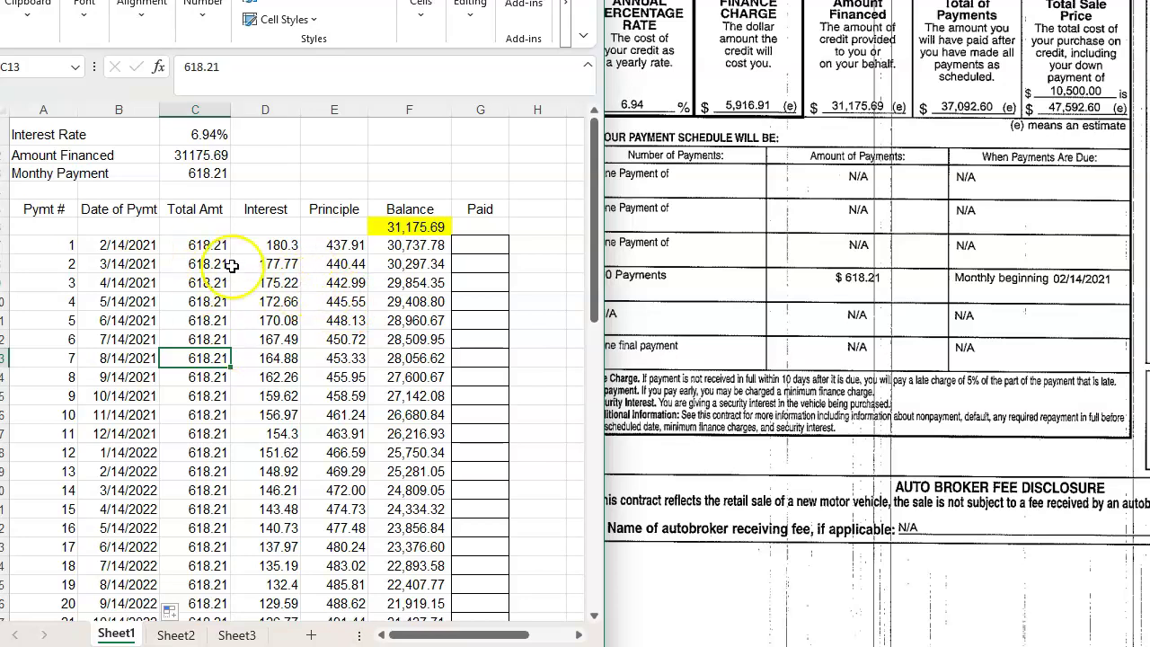
# Switch to QuickBooks and start a new expense transaction
pyautogui.click(197, 245)
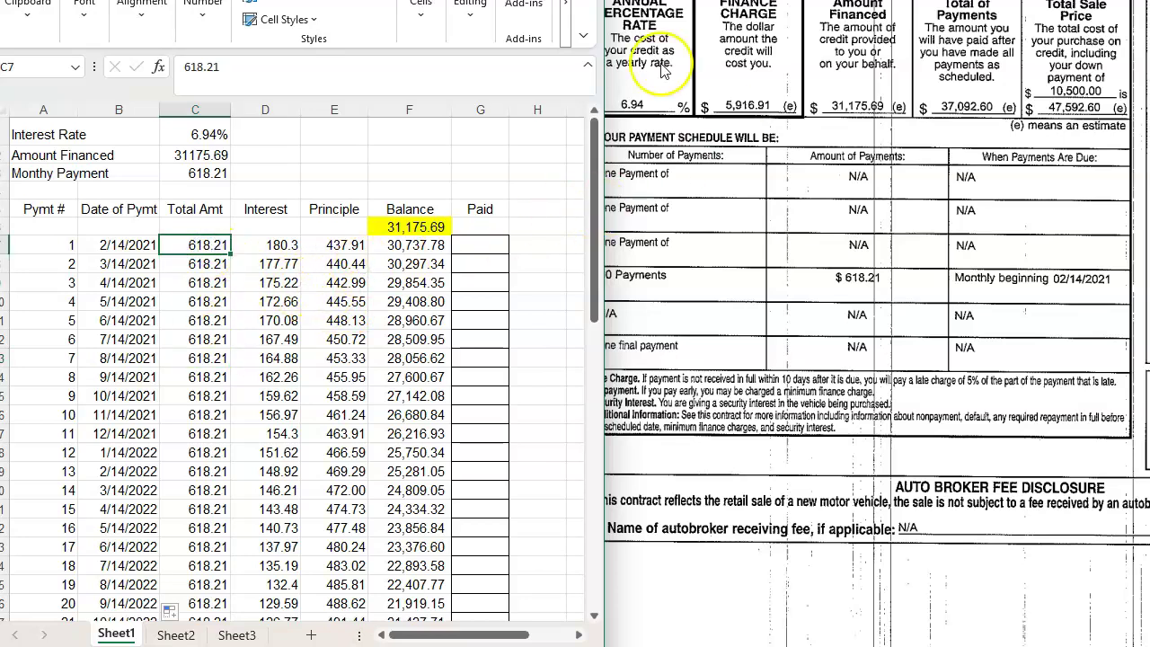
pyautogui.hotkey('alt', 'Tab')
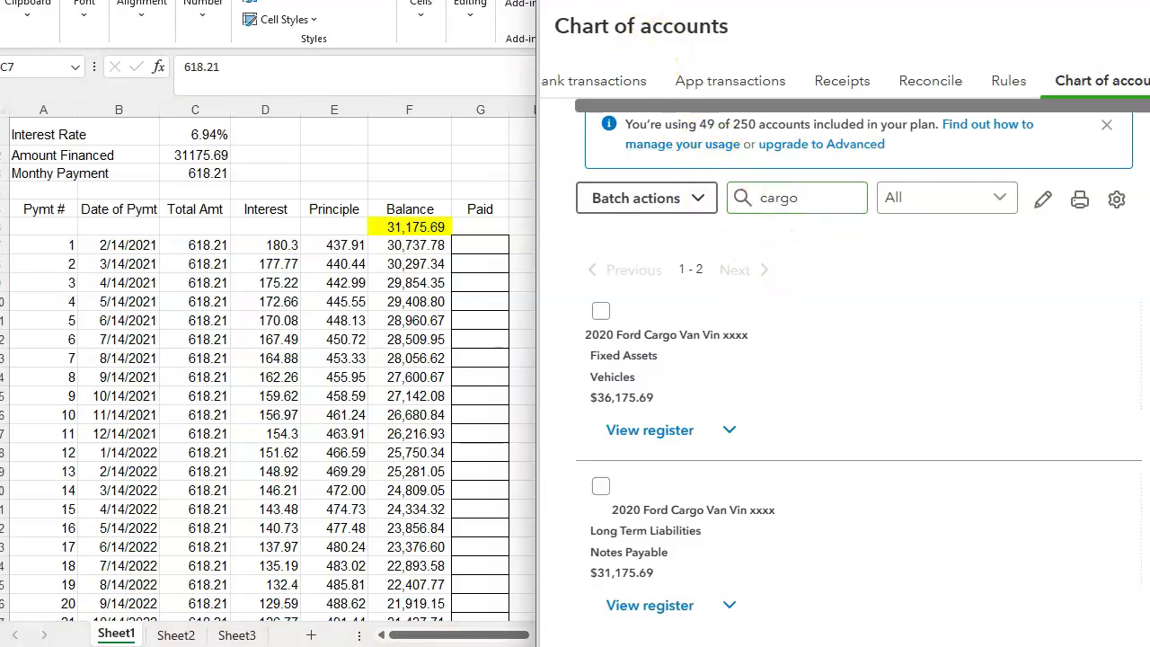
pyautogui.click(607, 11)
pyautogui.click(682, 29)
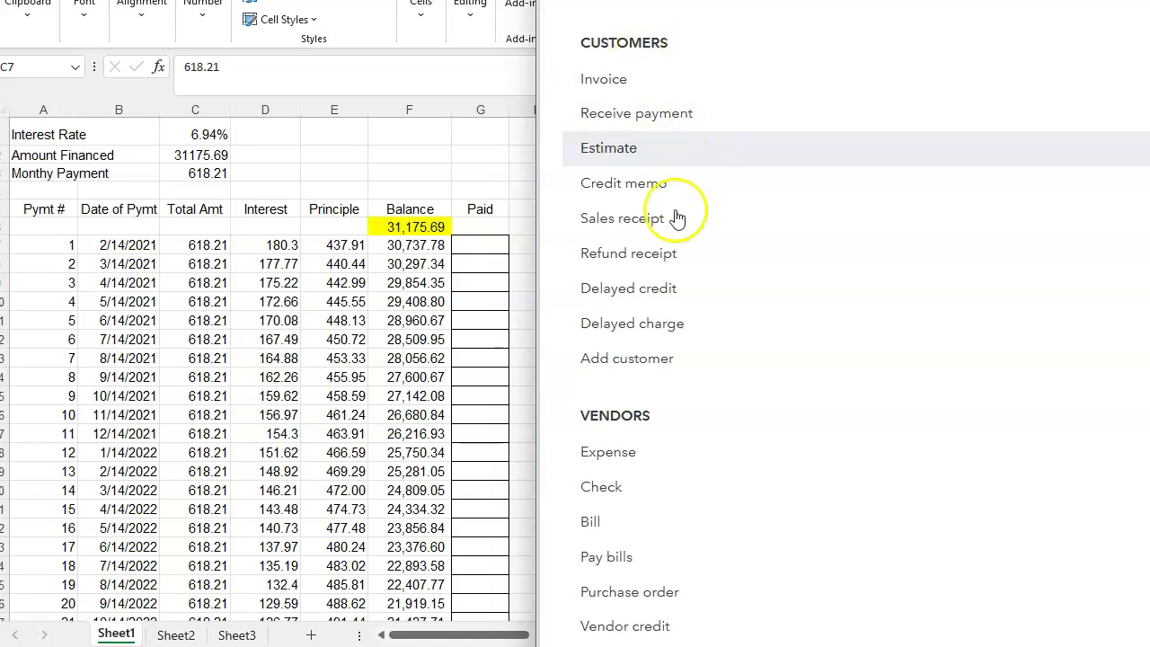
pyautogui.click(624, 455)
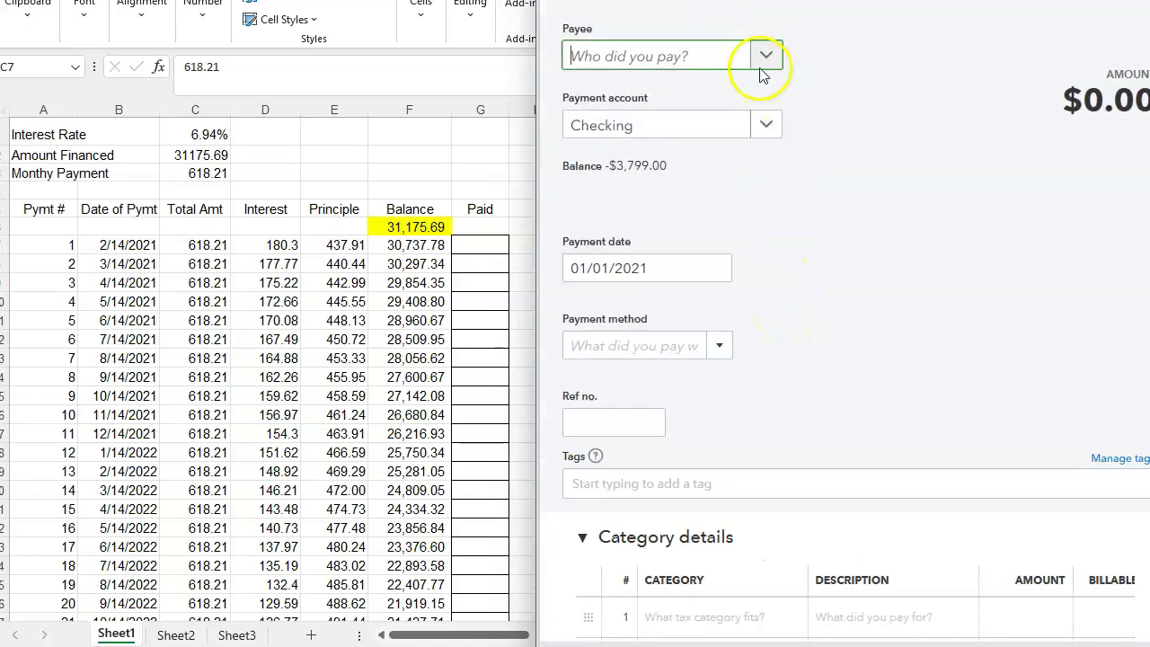
# Set the expense payee to Ford Dealer and the payment date to 02/14/2021
pyautogui.click(717, 63)
pyautogui.write('f')
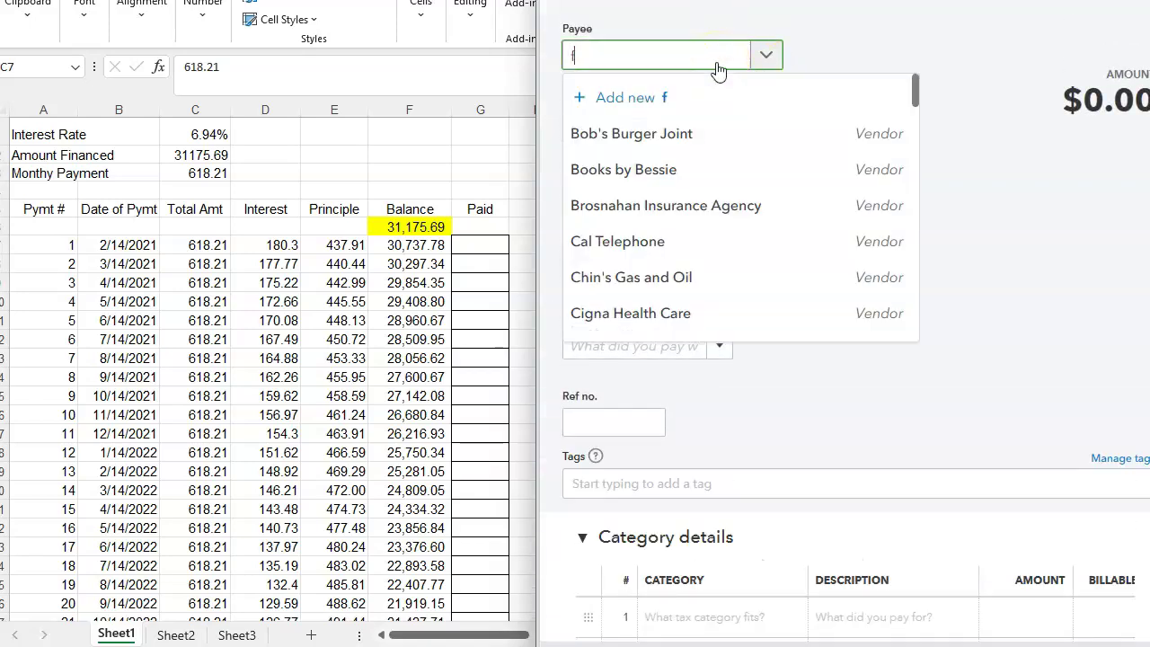
pyautogui.write('ord')
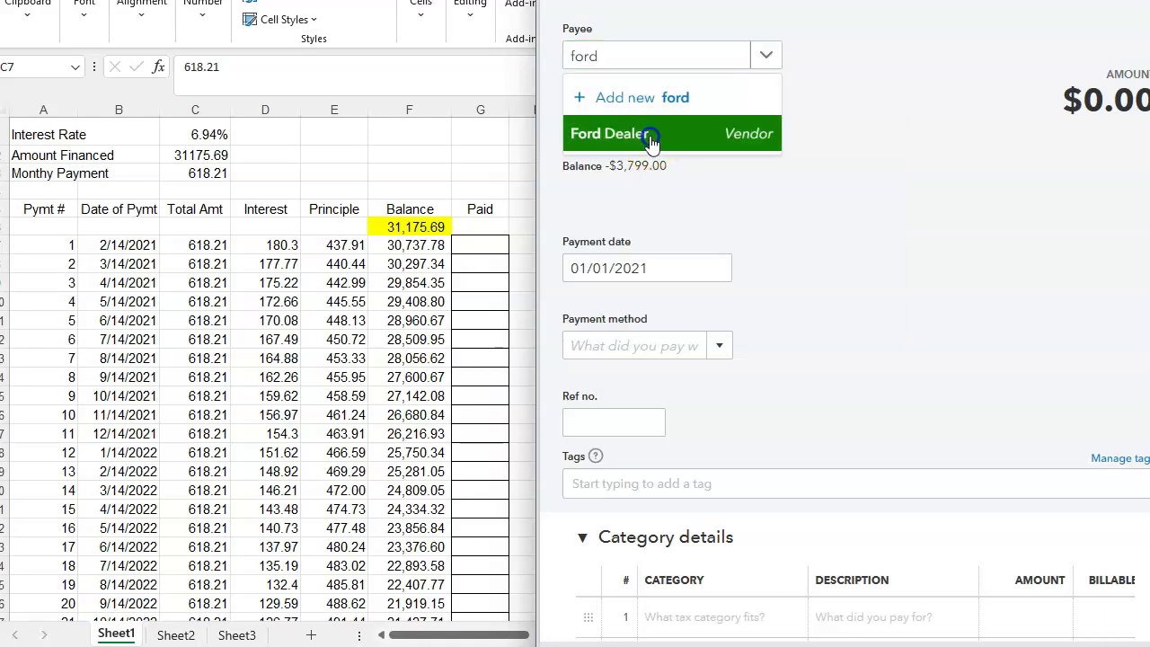
pyautogui.click(655, 137)
pyautogui.click(667, 275)
pyautogui.write('02/')
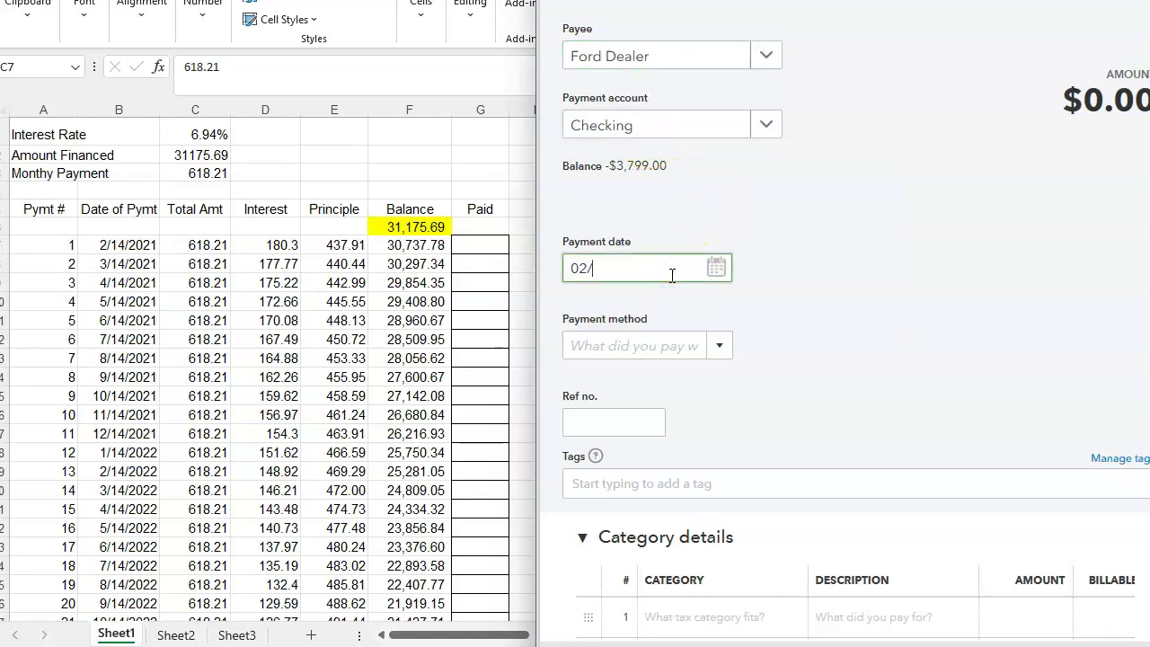
pyautogui.write('14/2021')
# Set line 1's category to the Notes Payable:2020 Ford Cargo Van sub-account
pyautogui.click(962, 321)
pyautogui.scroll(-5, 891, 321)
pyautogui.click(702, 229)
pyautogui.click(683, 230)
pyautogui.write('2020')
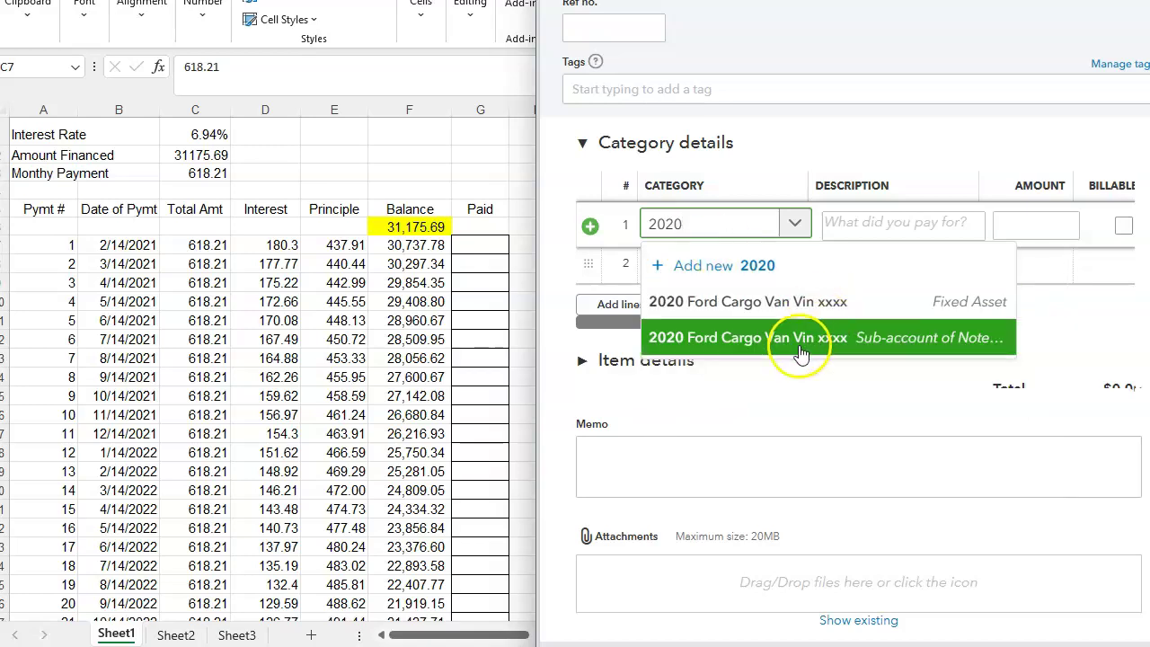
pyautogui.click(814, 338)
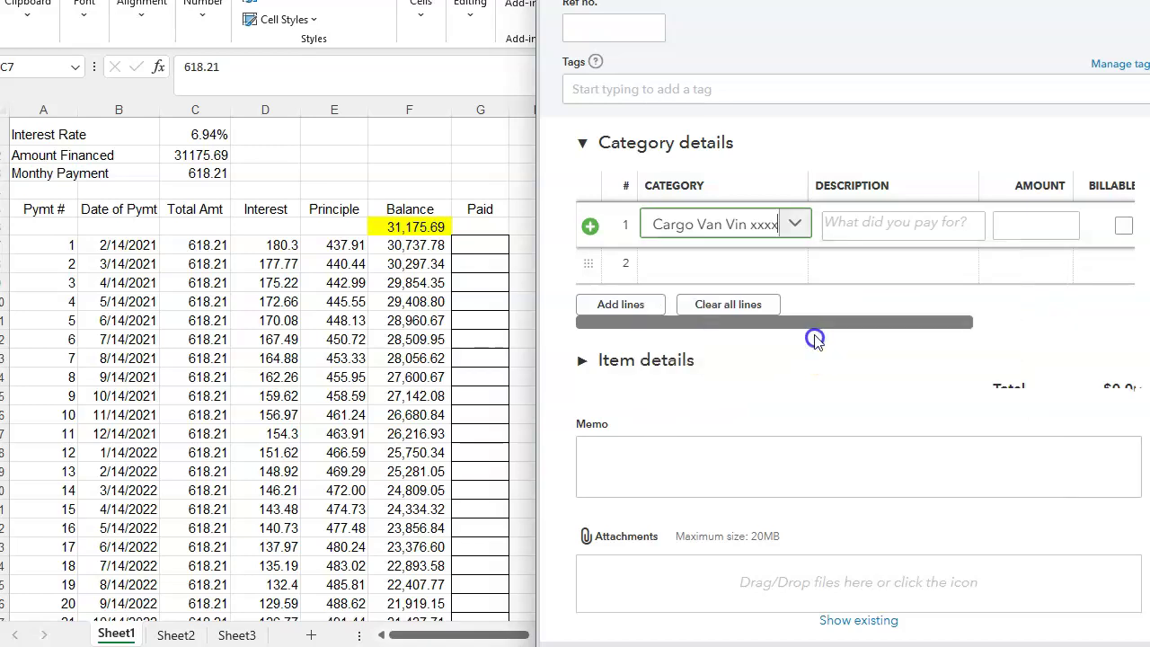
# Copy the principle payment description from Excel J6 into line 1's description
pyautogui.click(422, 636)
pyautogui.moveTo(418, 638); pyautogui.dragTo(527, 628)
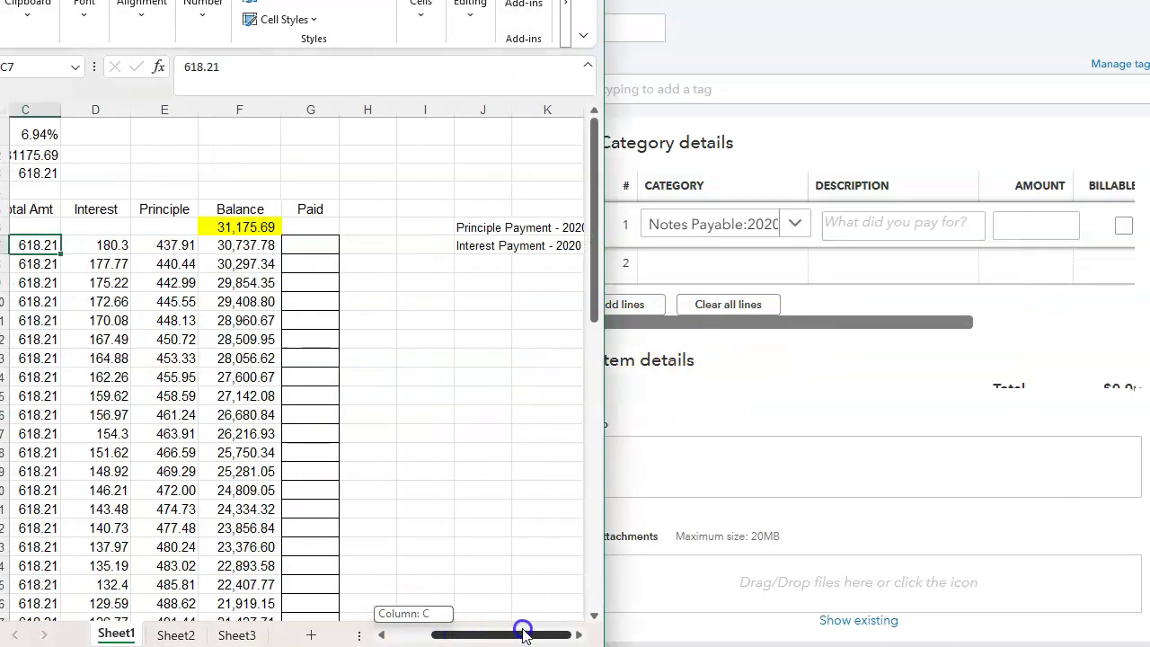
pyautogui.click(477, 231)
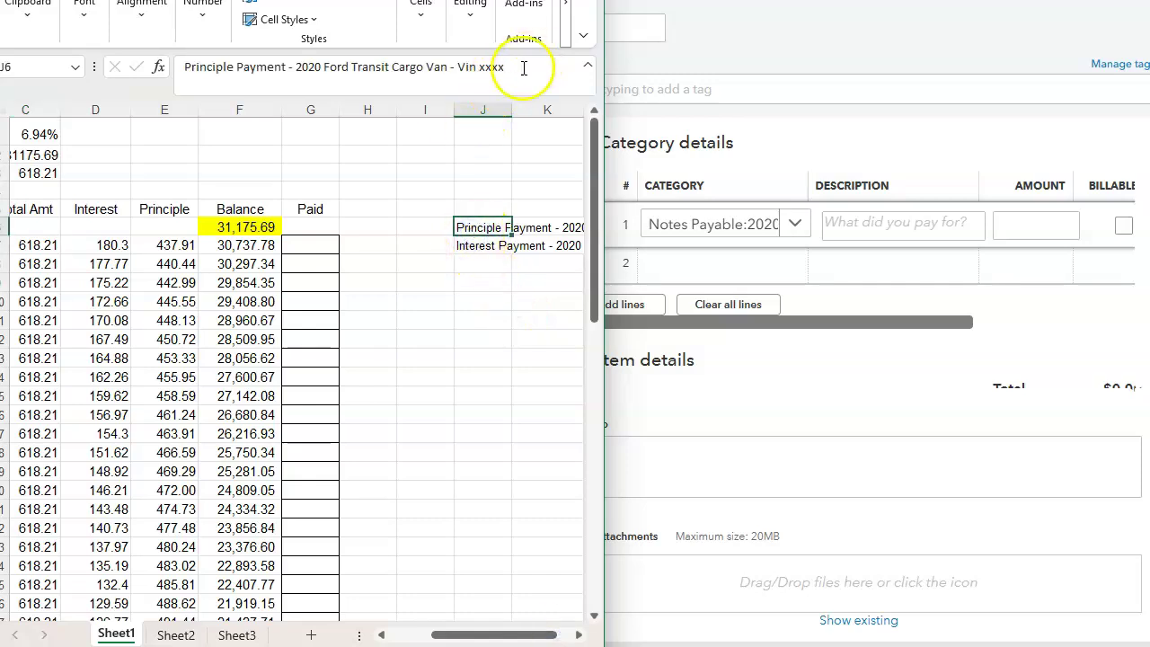
pyautogui.moveTo(521, 68); pyautogui.dragTo(300, 67)
pyautogui.moveTo(221, 67); pyautogui.dragTo(137, 66)
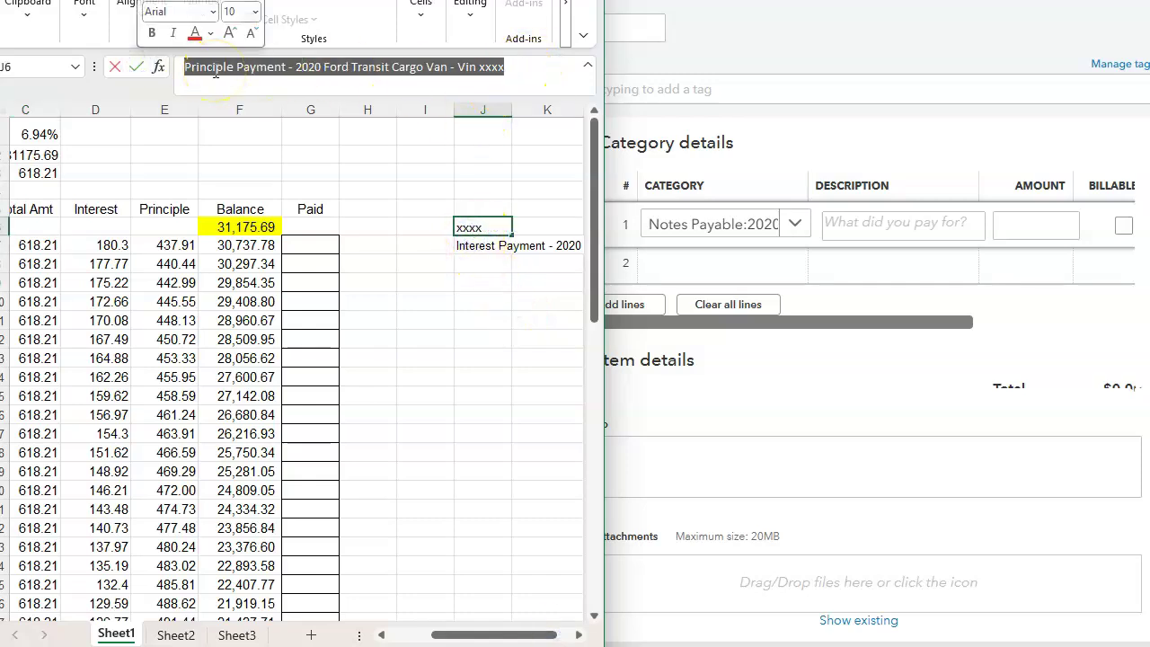
pyautogui.rightClick(216, 69)
pyautogui.click(265, 101)
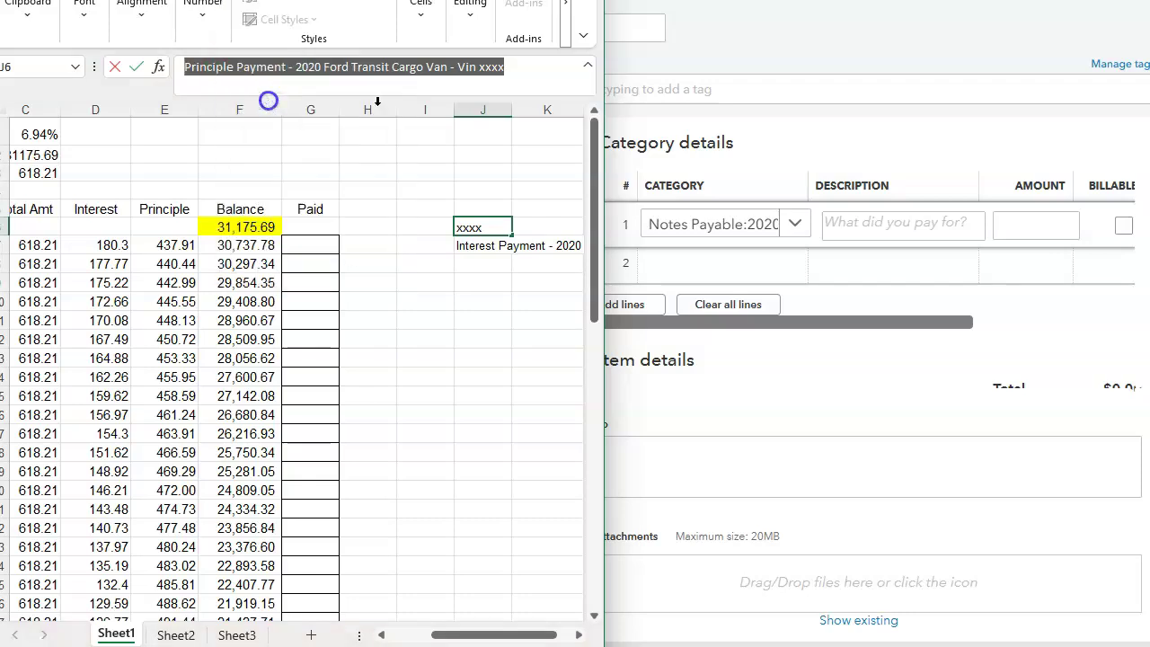
pyautogui.click(845, 228)
pyautogui.hotkey('ctrl', 'v')
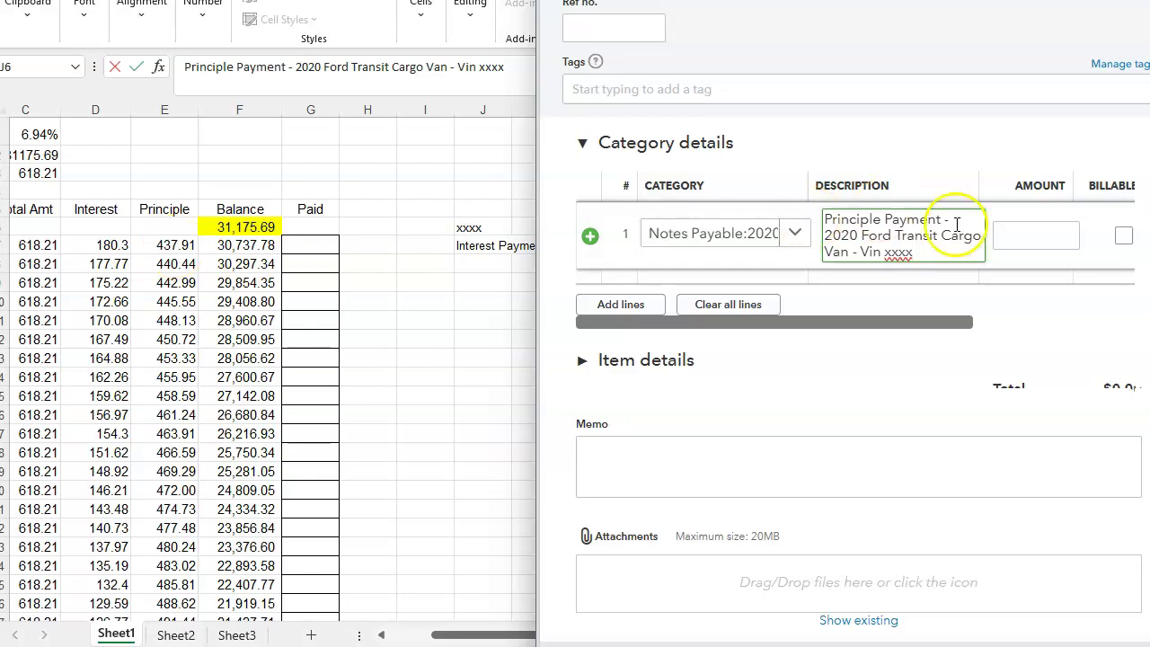
pyautogui.click(1024, 246)
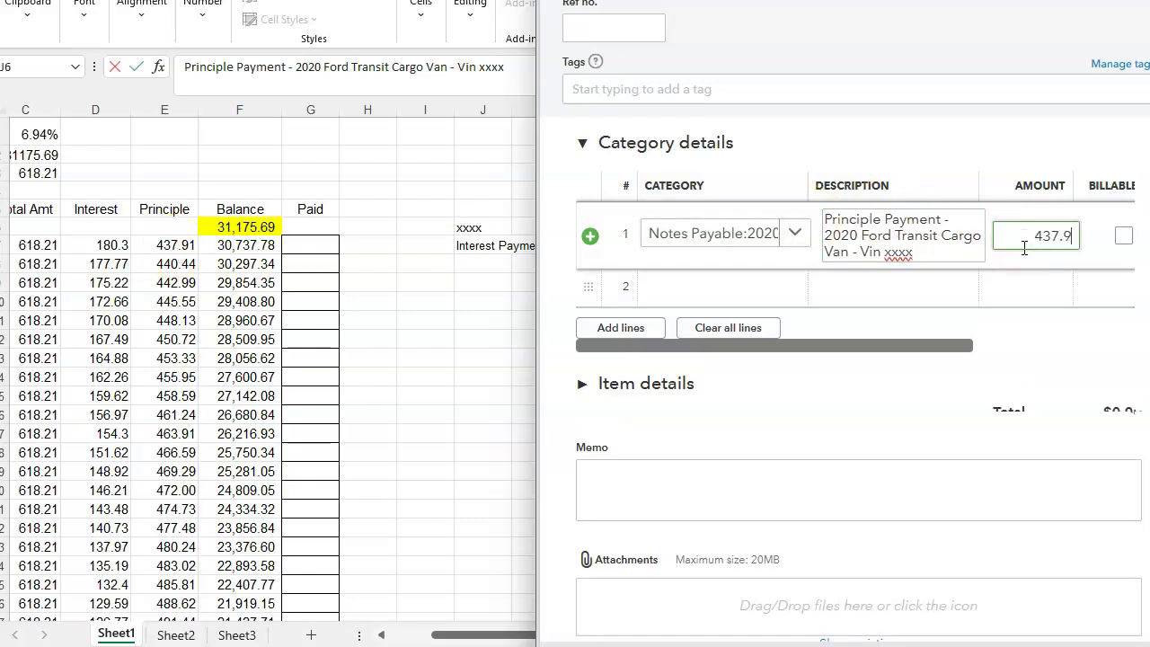
# Set line 2's category to Interest Expense
pyautogui.click(697, 288)
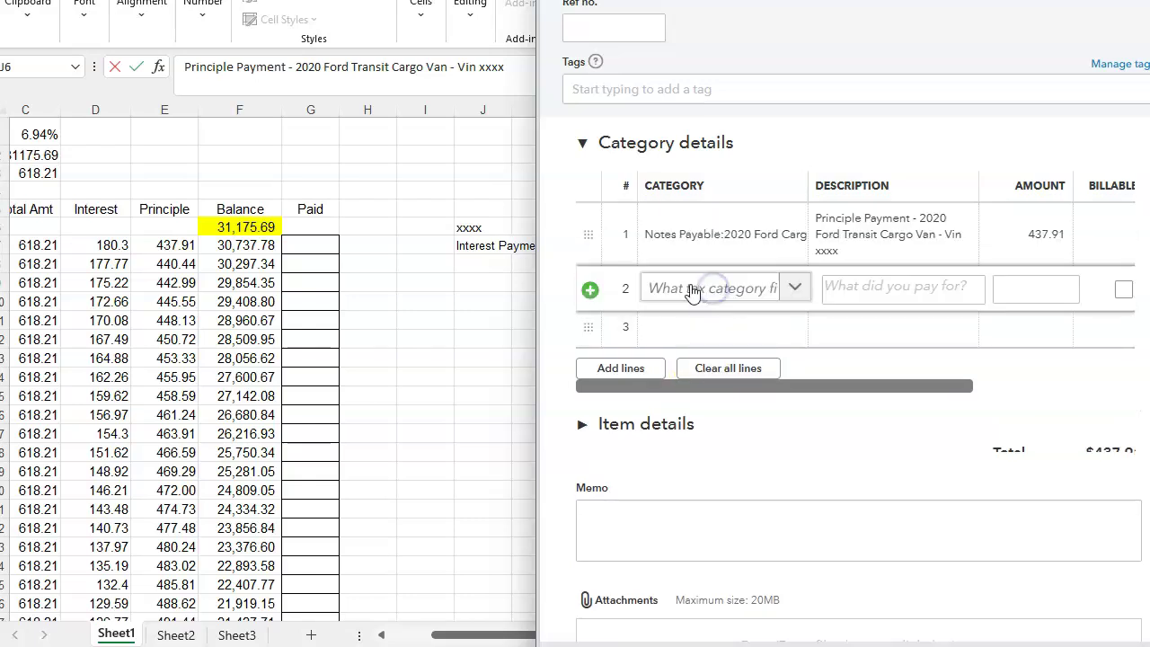
pyautogui.write('int')
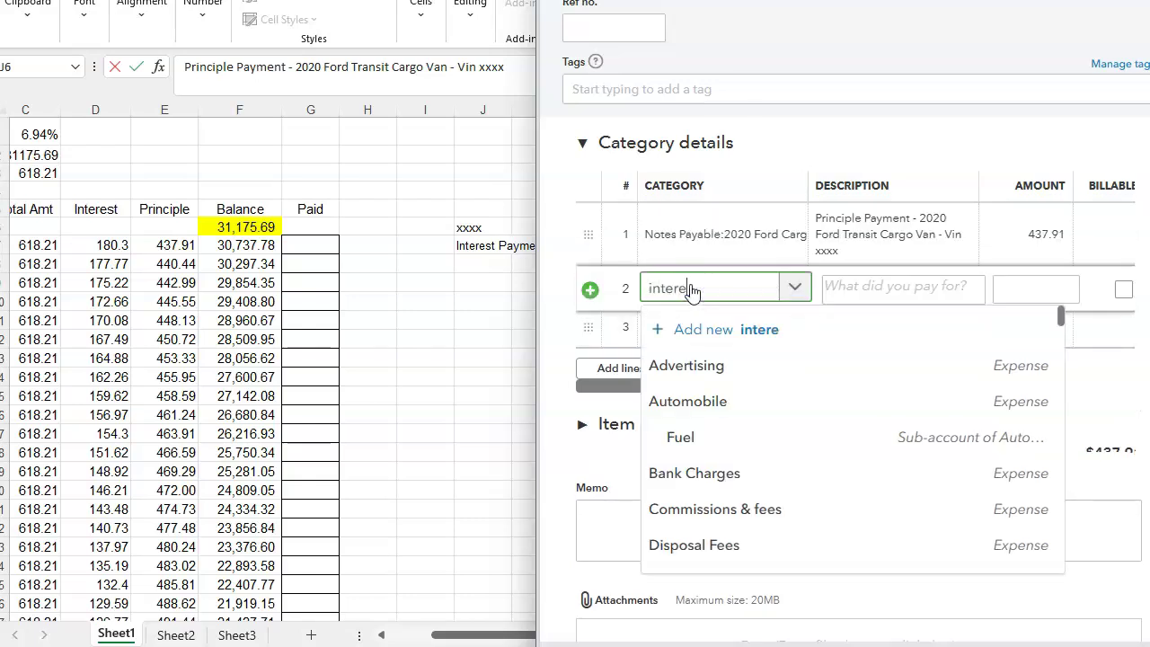
pyautogui.write('ere')
pyautogui.click(732, 411)
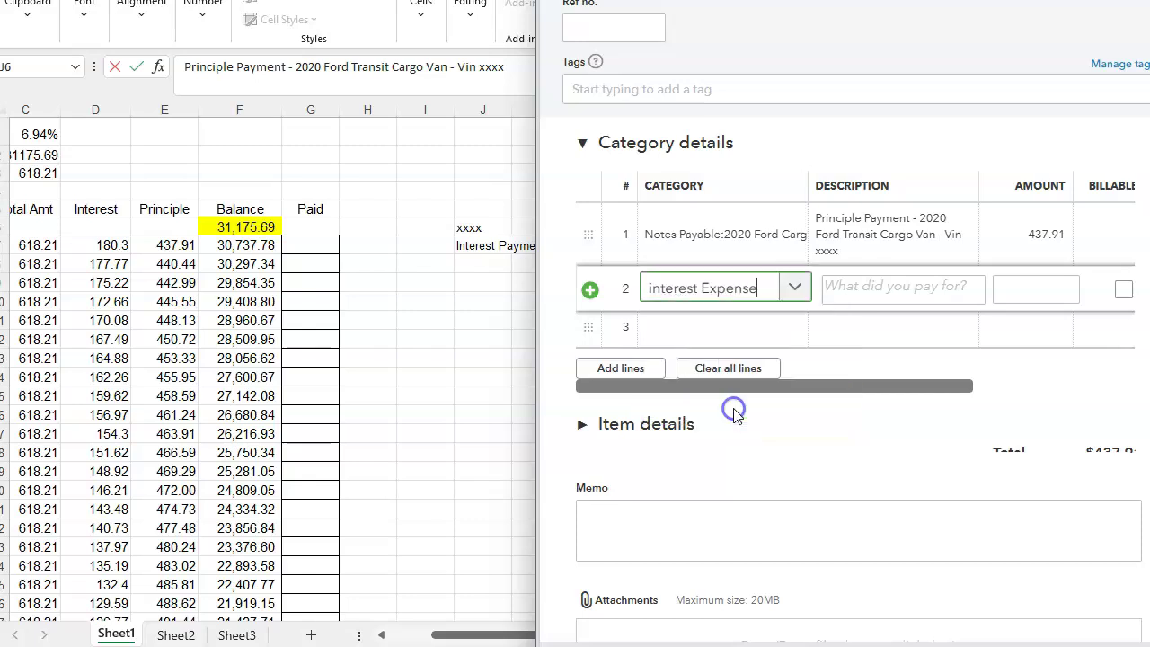
# Copy the interest payment description from Excel J7 into line 2 and enter 180.30
pyautogui.click(476, 245)
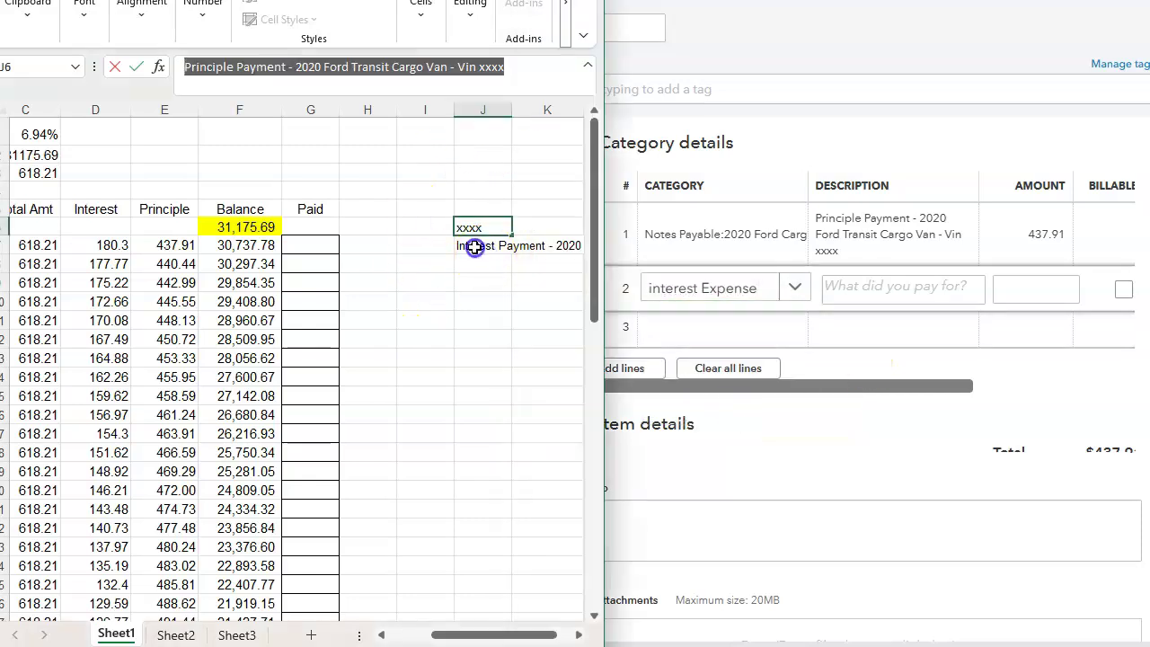
pyautogui.moveTo(534, 67); pyautogui.dragTo(159, 57)
pyautogui.rightClick(230, 61)
pyautogui.click(270, 103)
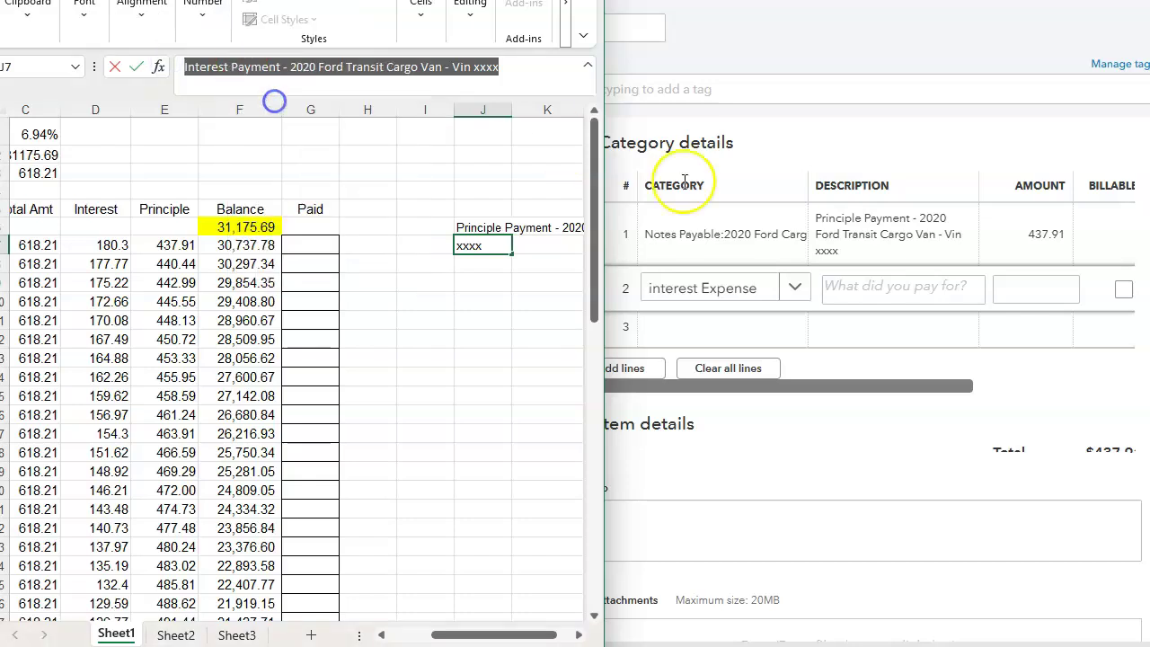
pyautogui.click(847, 286)
pyautogui.hotkey('ctrl', 'v')
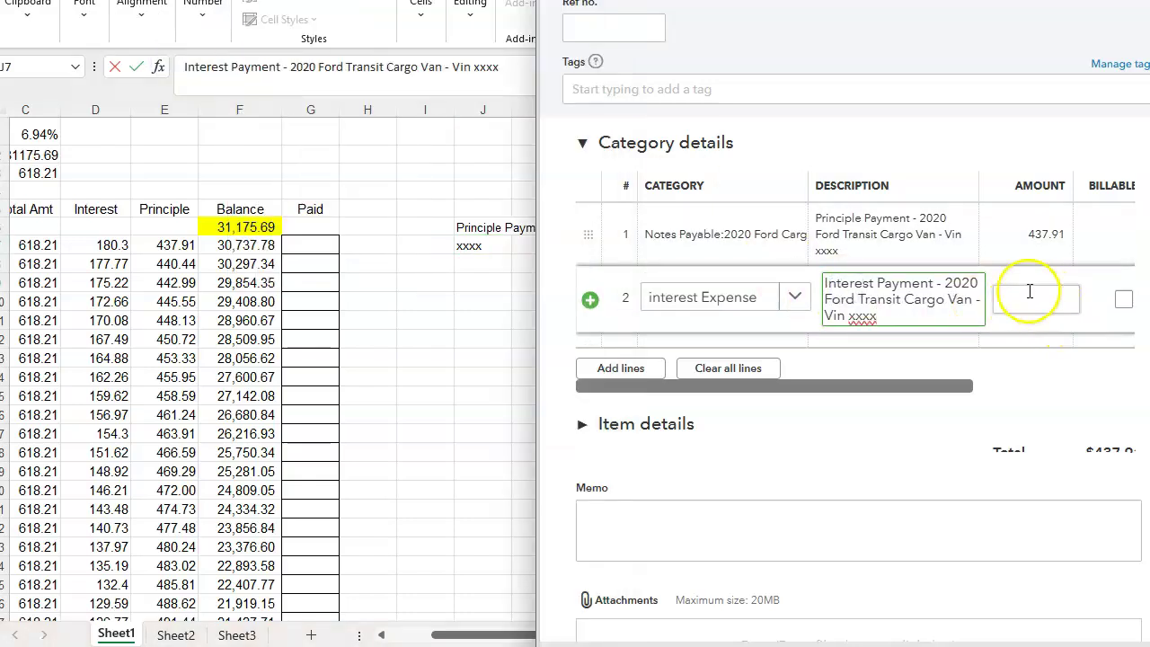
pyautogui.click(1031, 290)
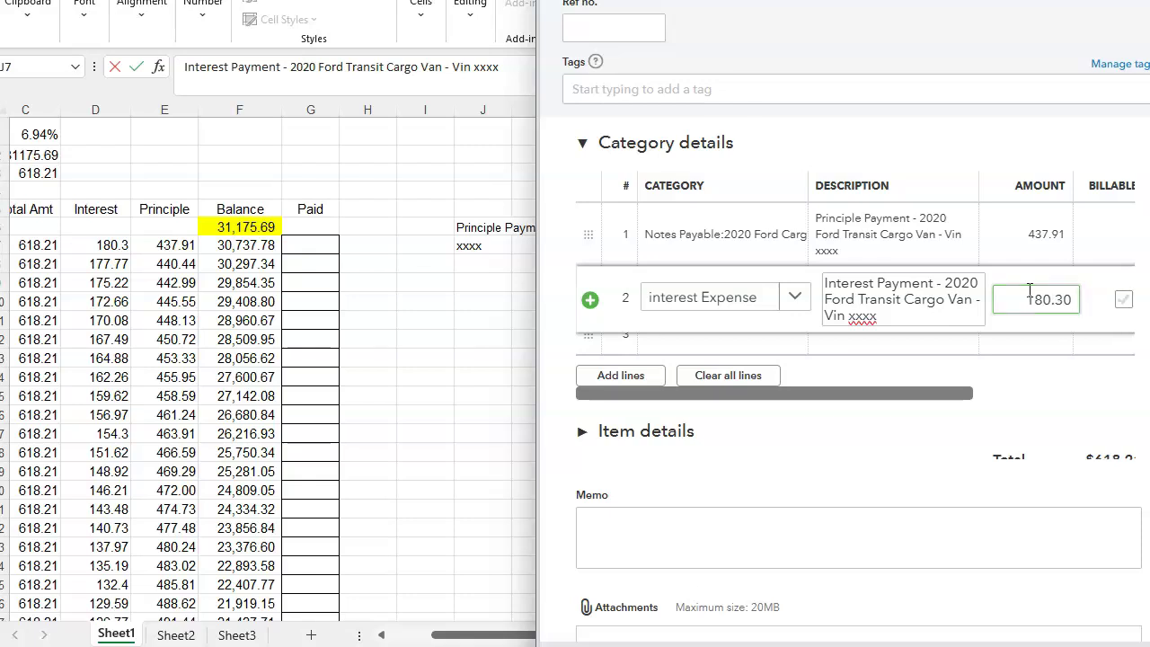
pyautogui.scroll(5, 1043, 261)
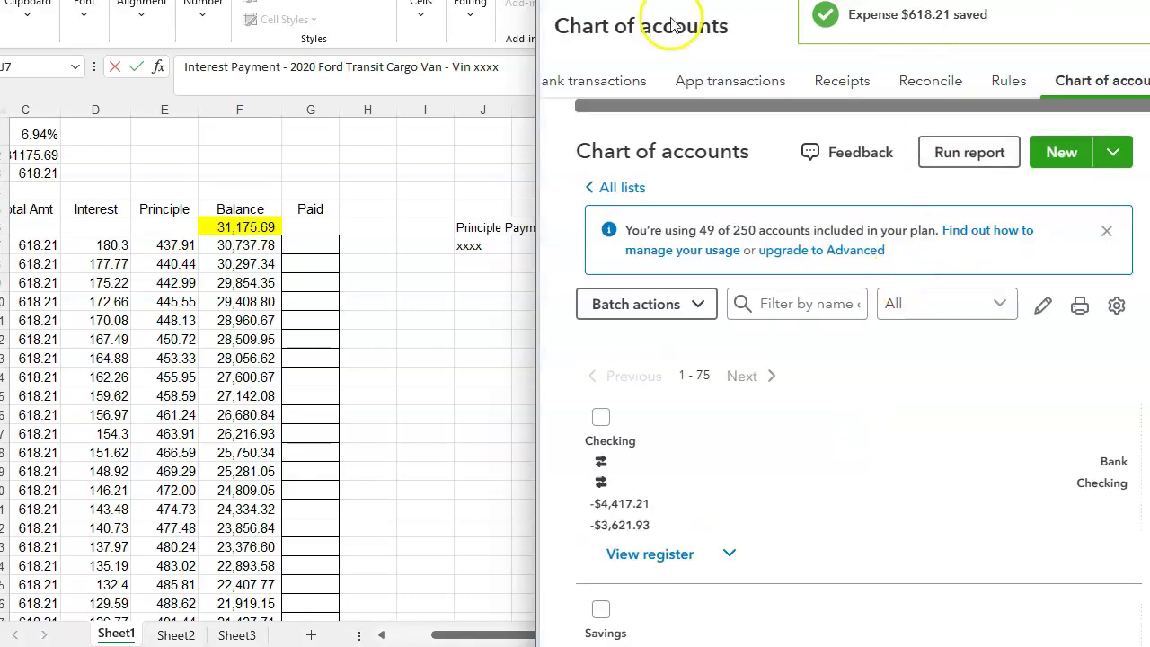
# Filter the widened chart of accounts by 'ca' and open the Ford Cargo Van notes payable register
pyautogui.moveTo(536, 114); pyautogui.dragTo(2, 113)
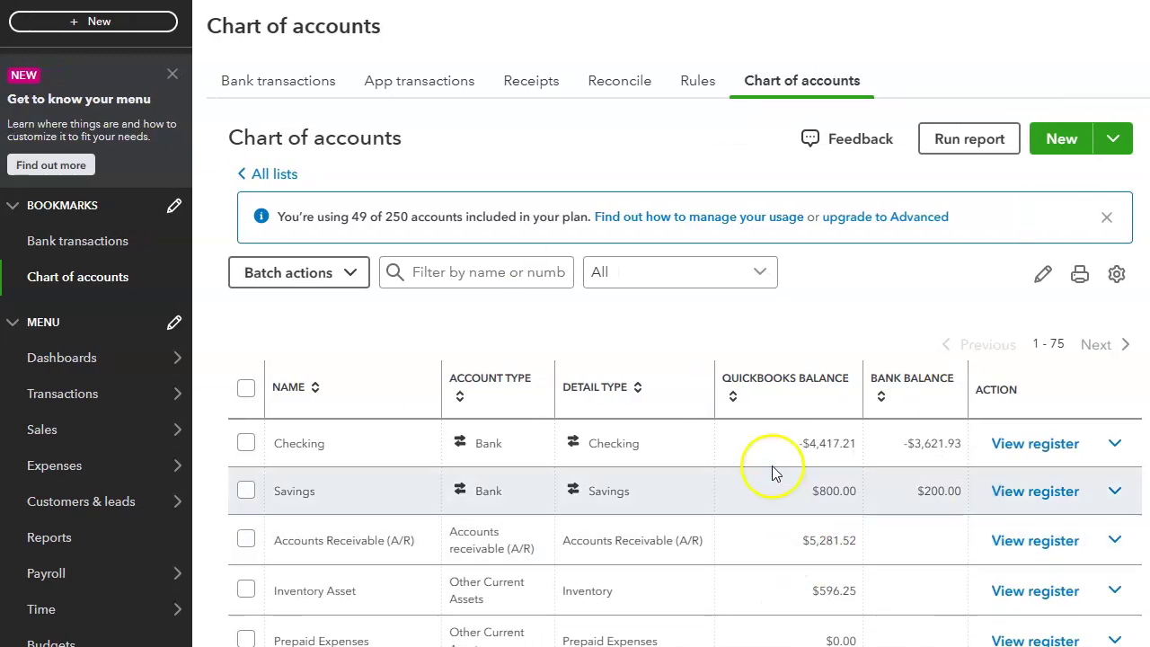
pyautogui.click(431, 271)
pyautogui.write('carg')
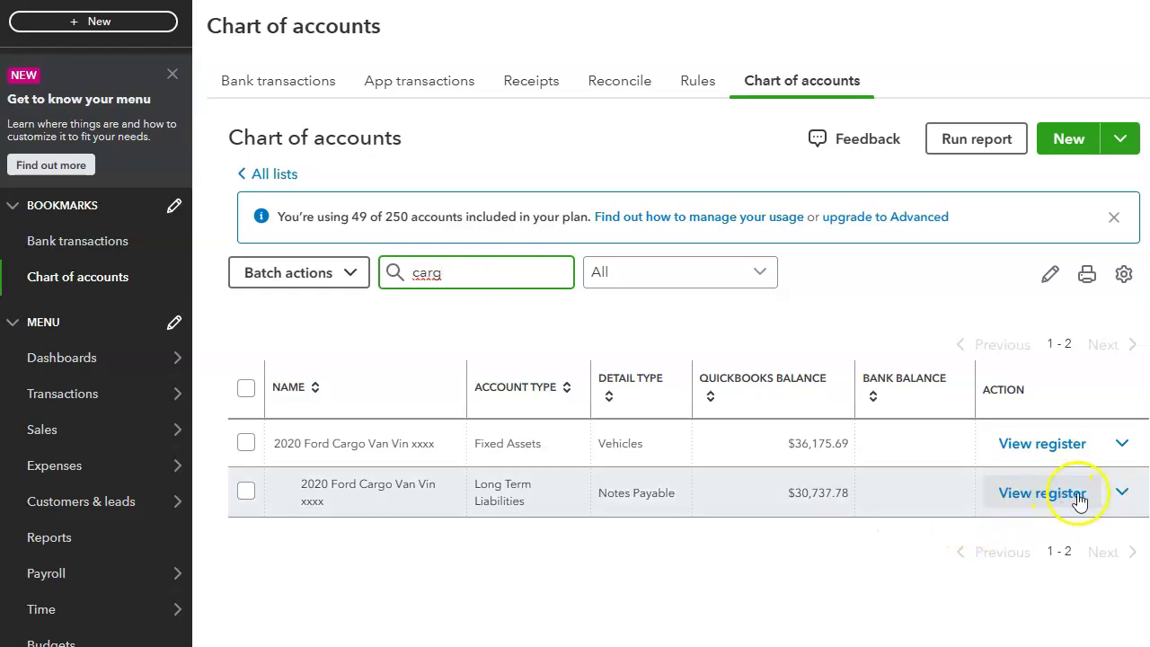
pyautogui.click(1079, 502)
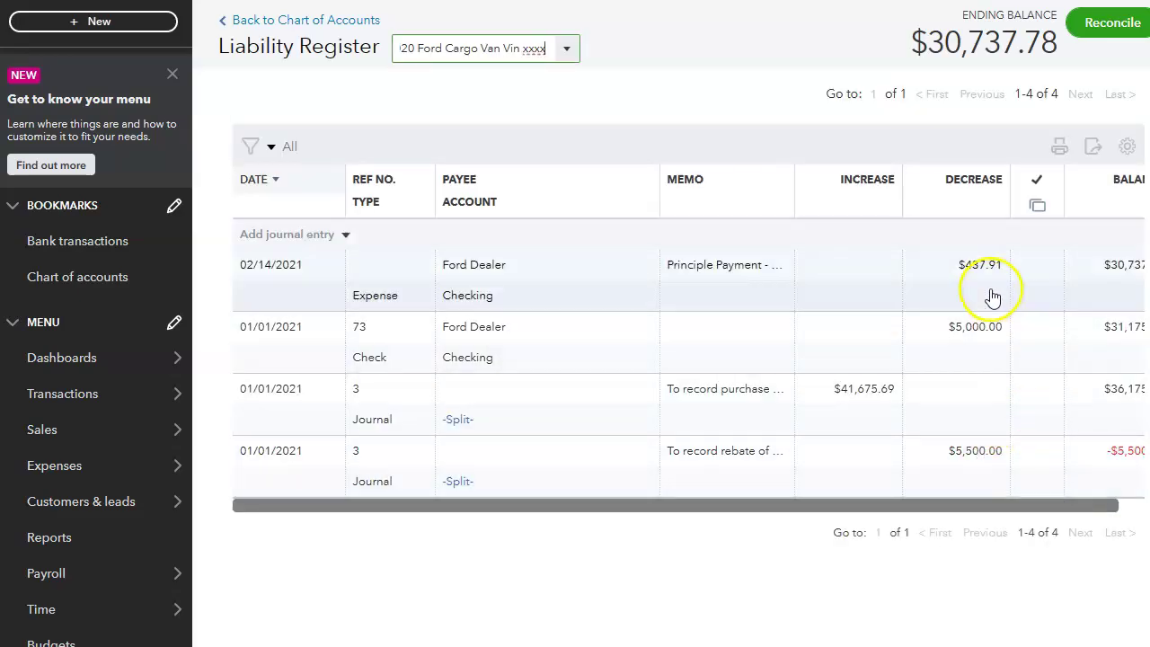
pyautogui.moveTo(1020, 506); pyautogui.dragTo(1063, 501)
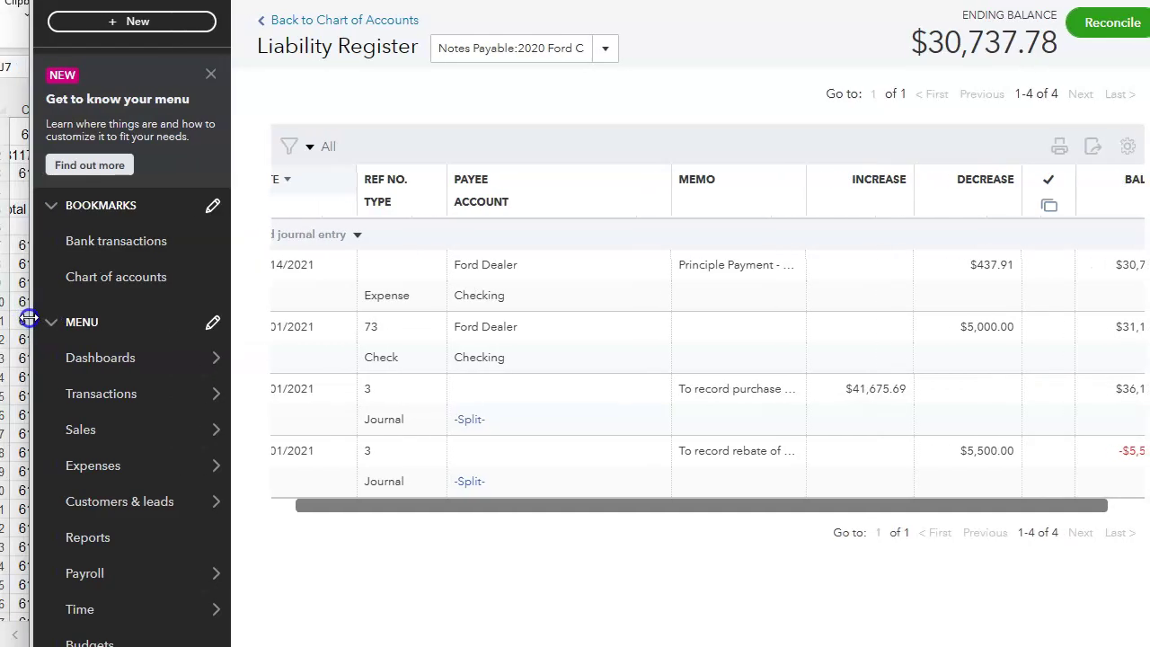
# Mark payment 1 (balance 30,737.78) paid with an x in G7 and check the following balances
pyautogui.moveTo(2, 321); pyautogui.dragTo(399, 404)
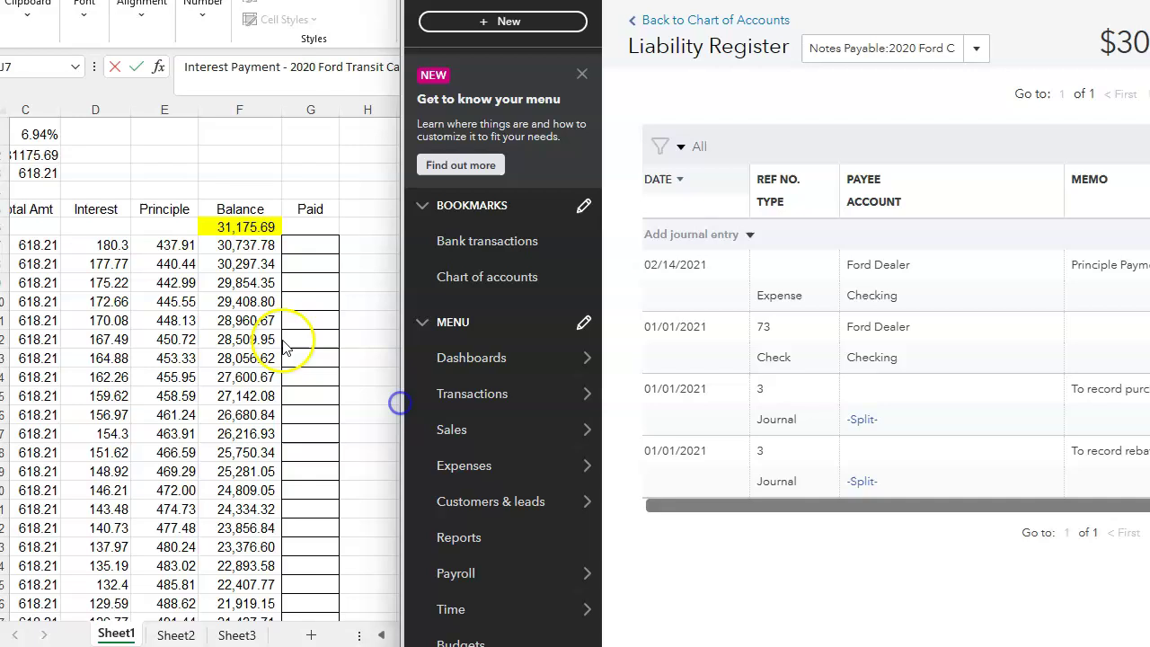
pyautogui.click(239, 245)
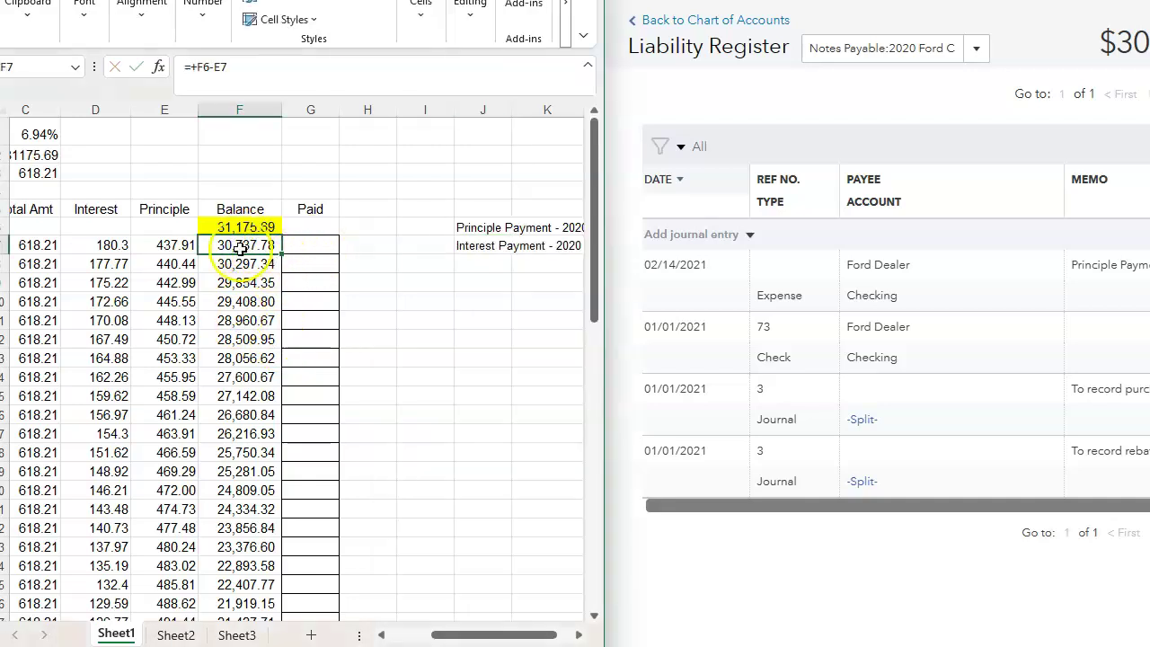
pyautogui.click(310, 247)
pyautogui.write('x')
pyautogui.click(494, 377)
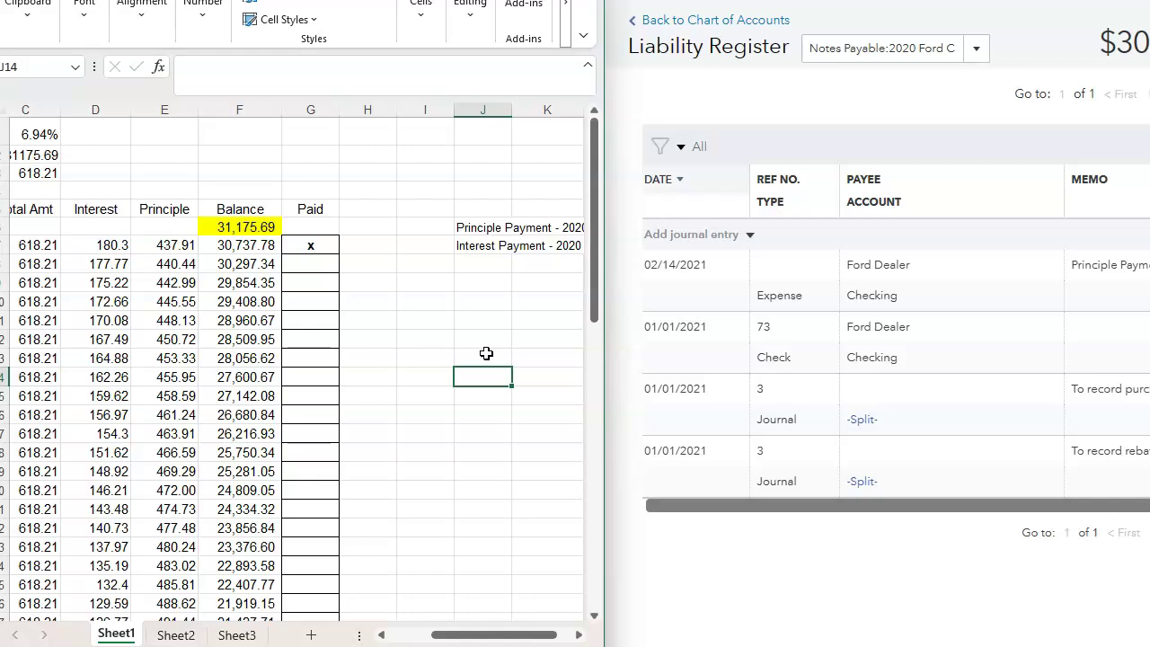
pyautogui.click(249, 246)
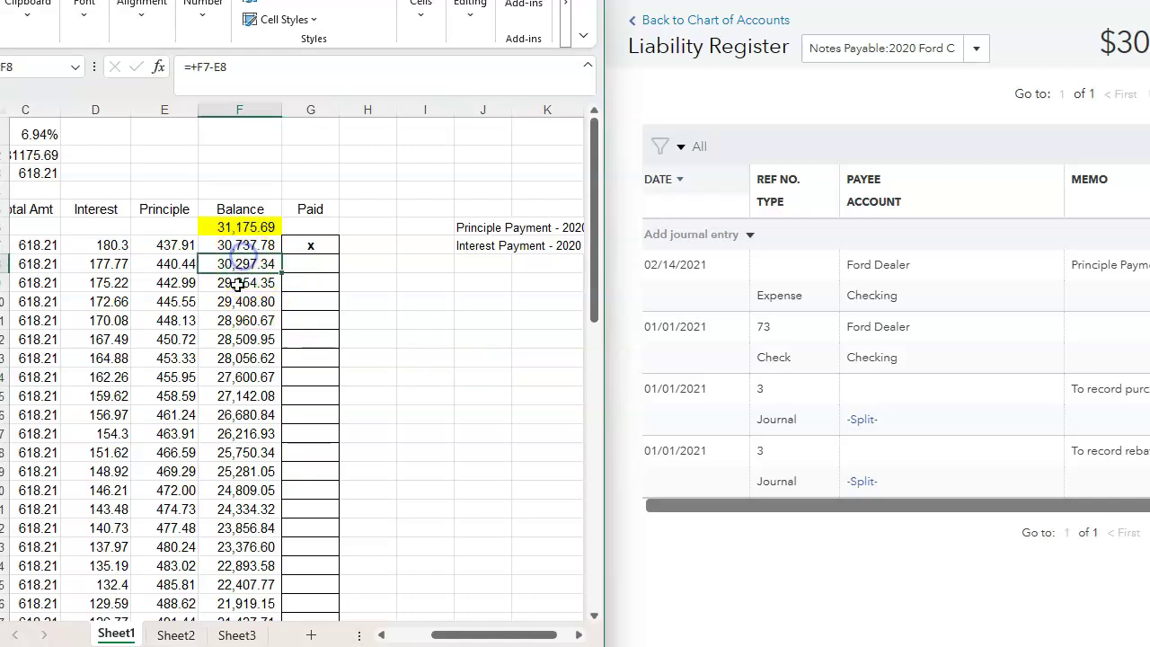
pyautogui.click(239, 284)
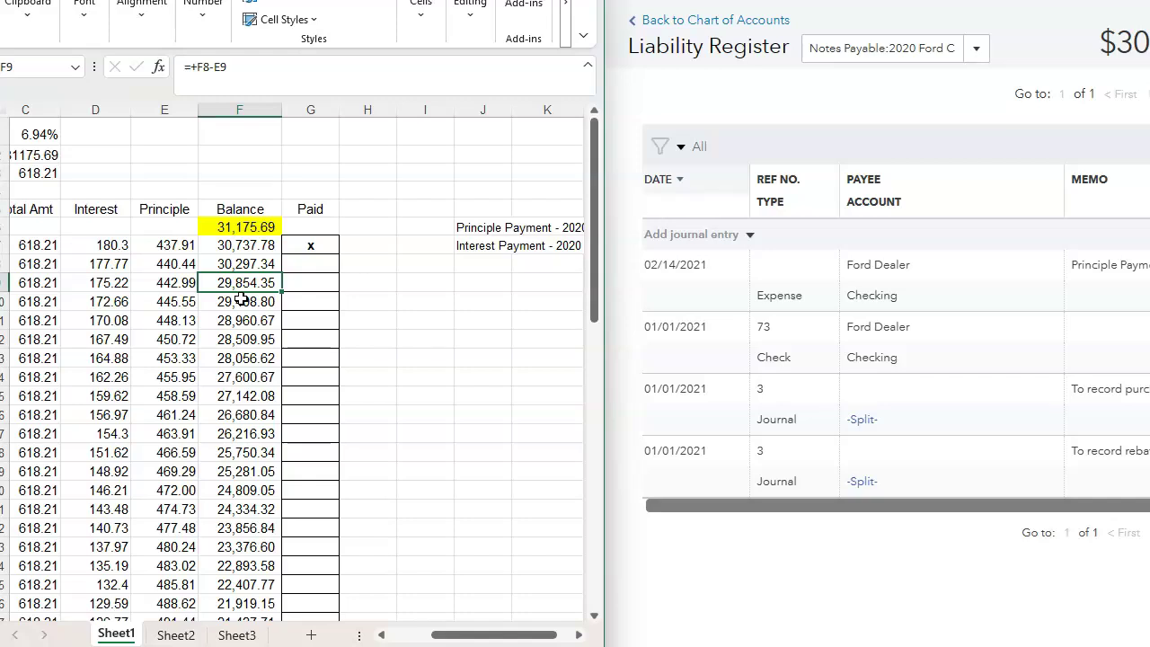